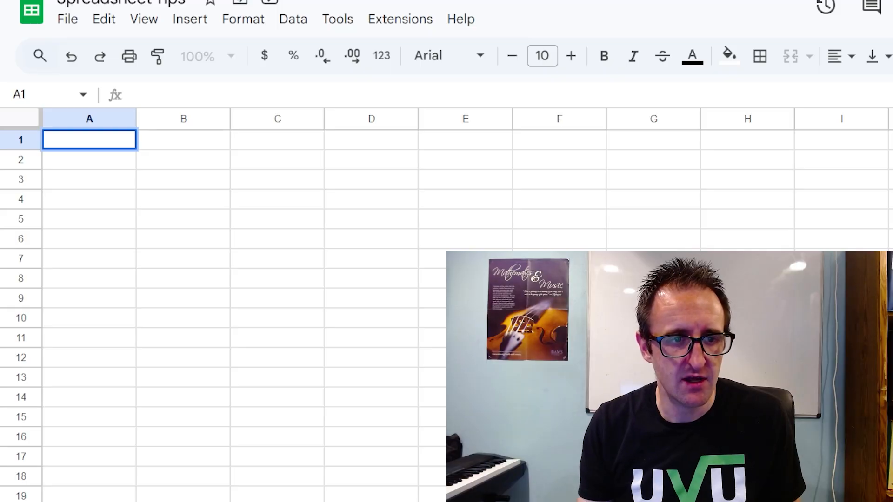
Enter the column header "Initial Population" in cell A1
double_click(95, 143)
text(Init)
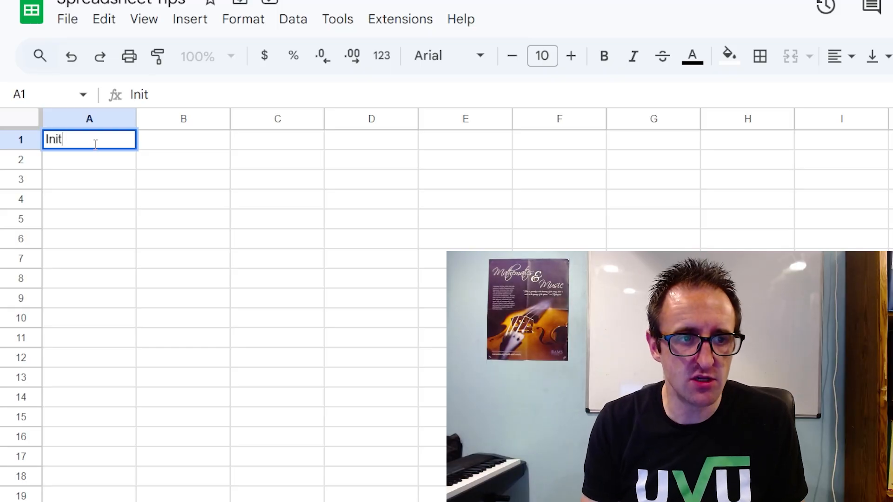
text(ial)
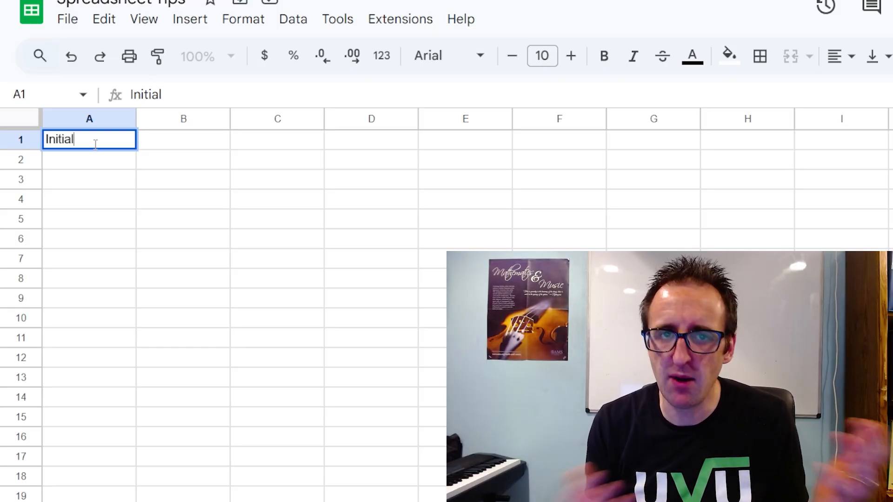
text( Population)
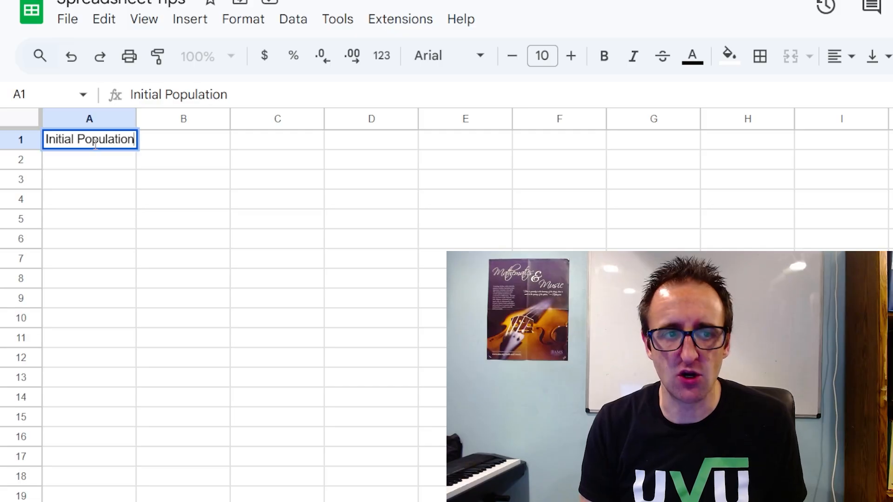
key(Tab)
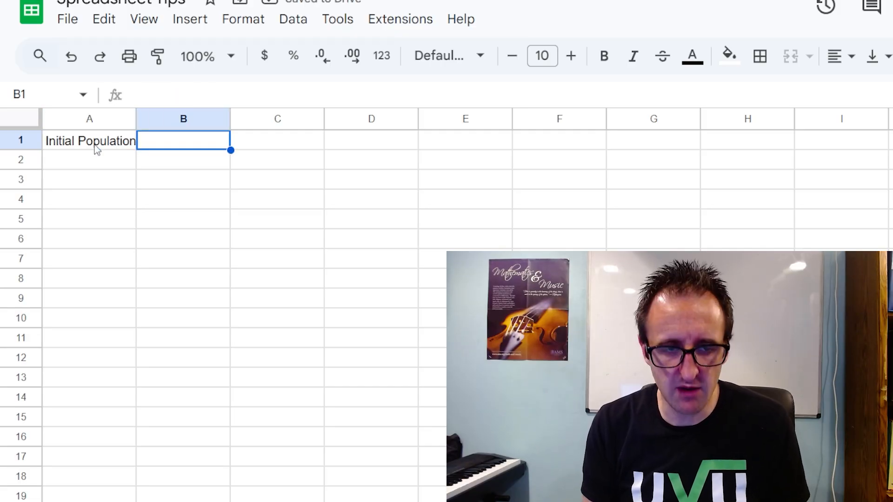
Enter "Rate" as the column header in cell B1, beside Initial Population
text(Growth Rate)
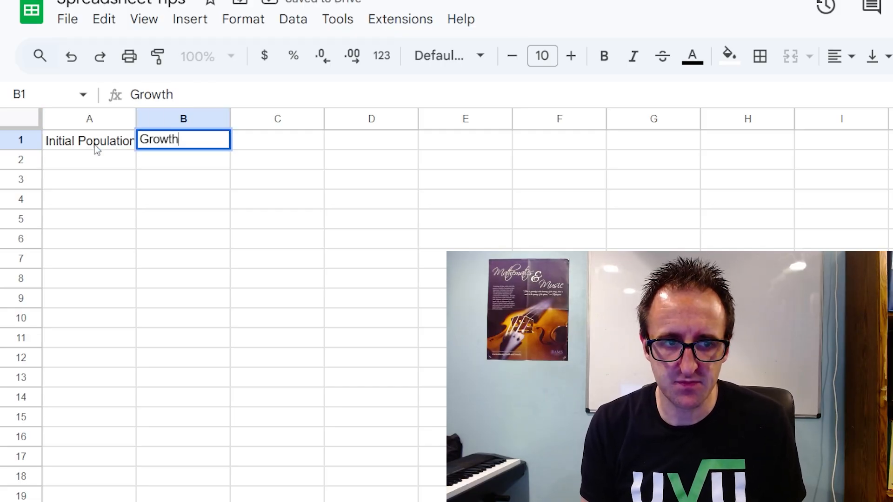
key(BackSpace)
key(BackSpace)
key(BackSpace)
key(BackSpace)
key(BackSpace)
key(BackSpace)
key(BackSpace)
key(BackSpace)
key(BackSpace)
key(BackSpace)
key(BackSpace)
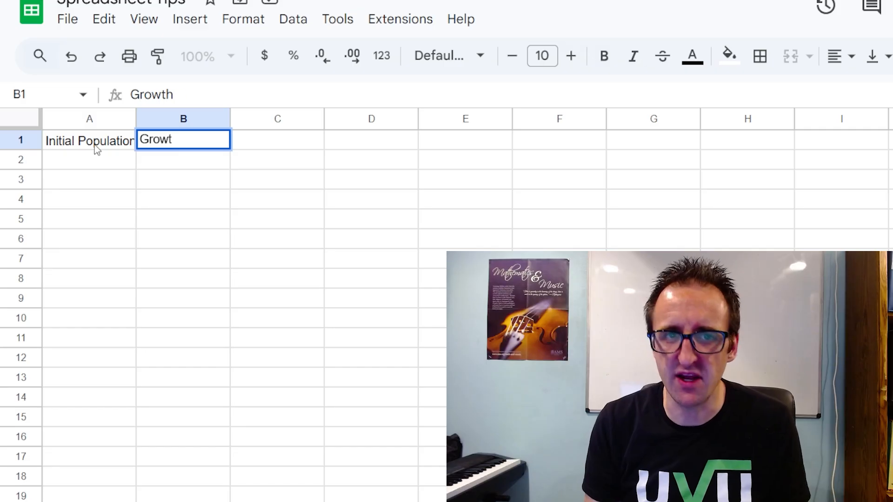
text(Rate)
Enter the column header "Current Population" in cell C1
click(269, 146)
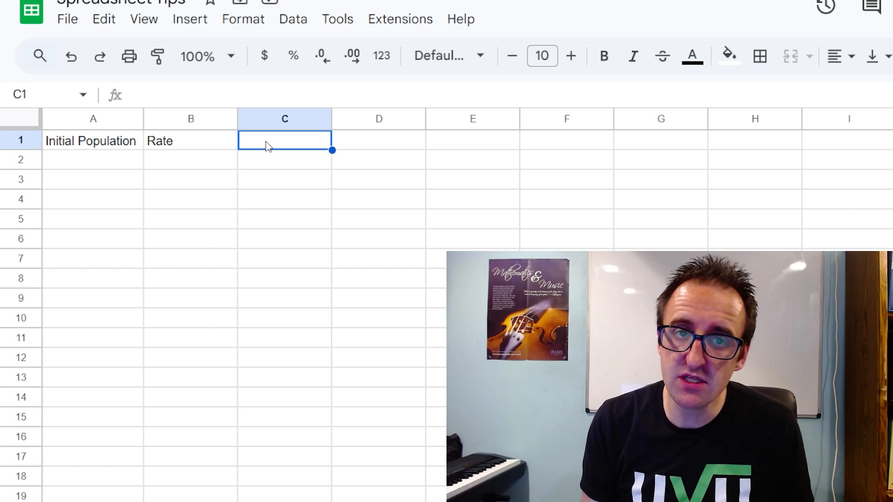
text(Current )
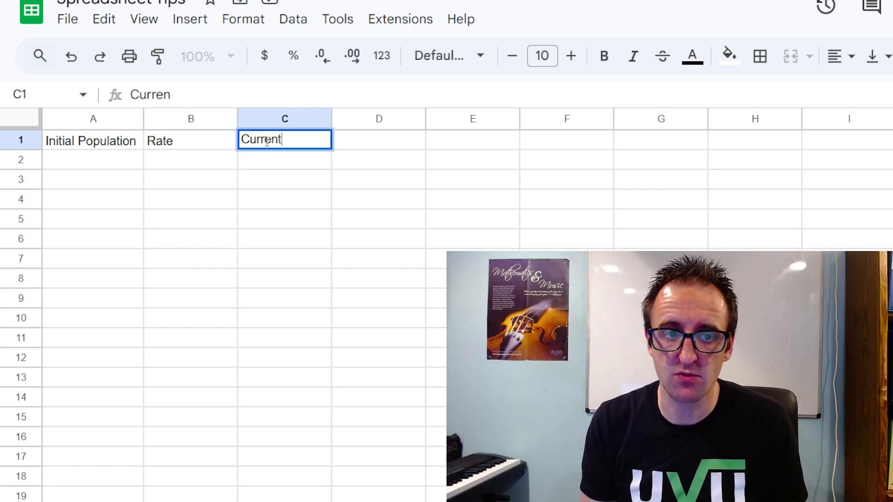
text(Population)
key(Return)
Enter the formula =A2+A2*B2 in cell C2 under Current Population
text(=)
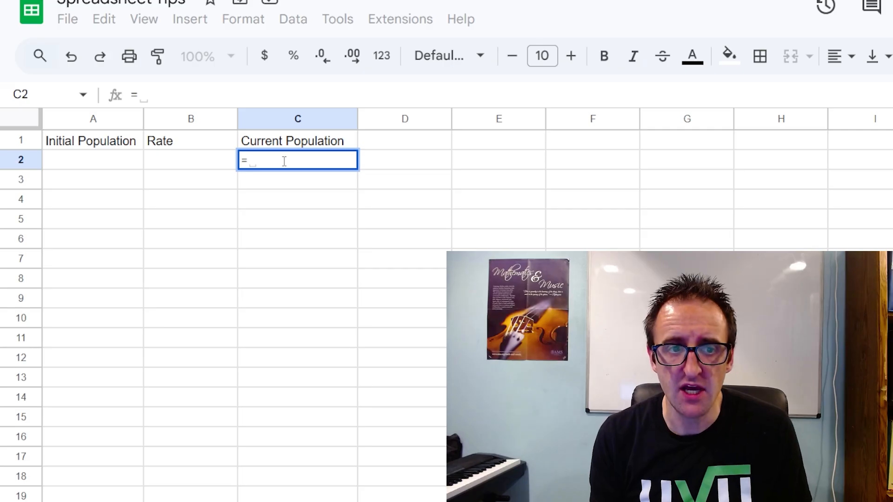
text(A2)
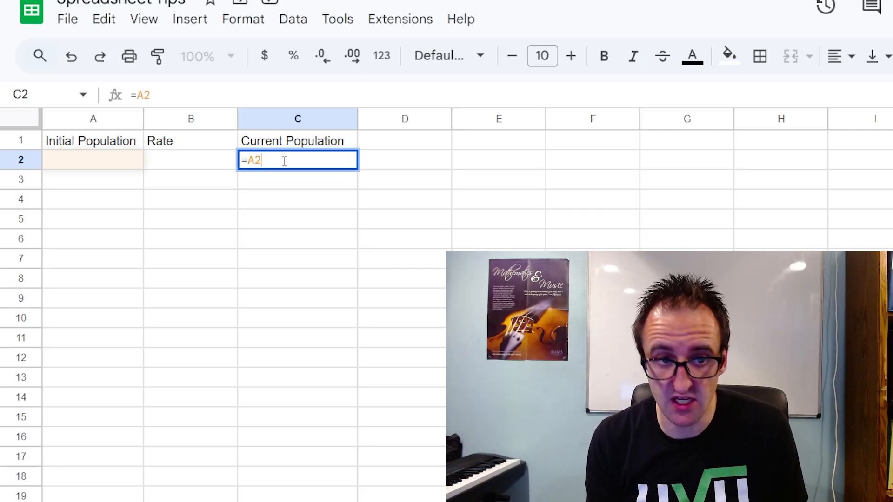
text(+)
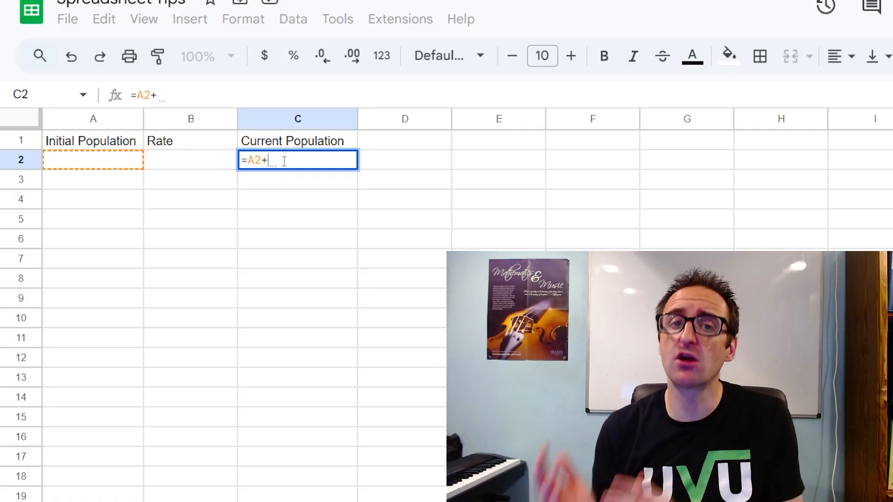
text(A2)
text(*B2)
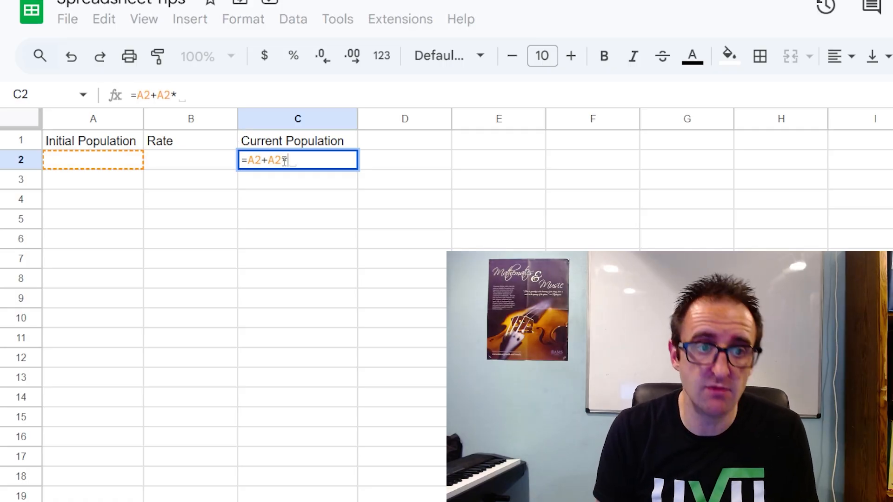
Enter 1000 in cell A2 as the initial population
click(76, 159)
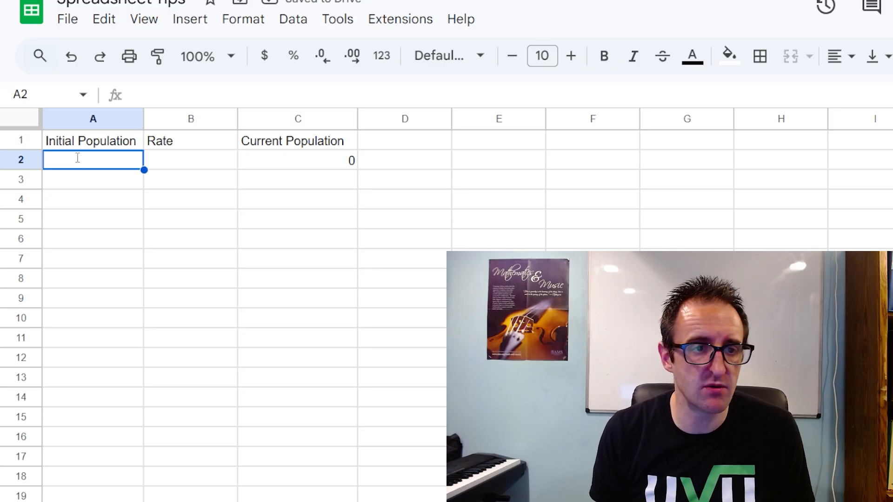
text(1000)
key(Tab)
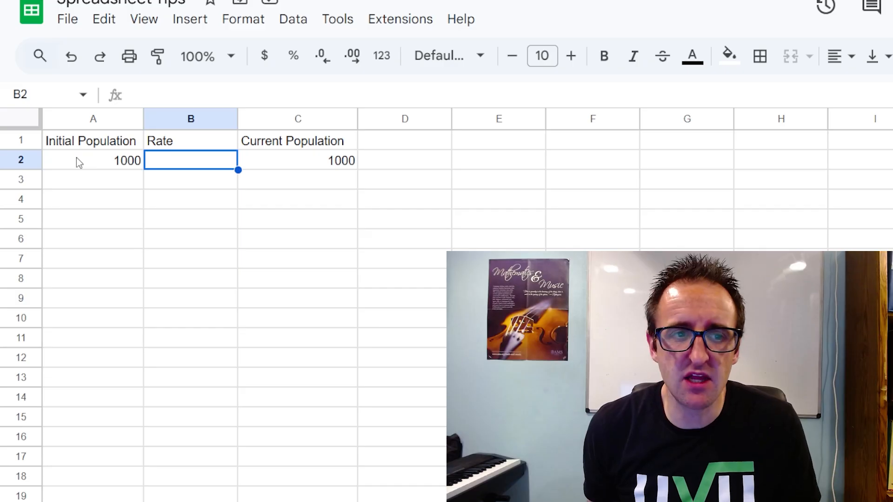
Enter 0.05 as the rate in cell B2 and format that cell as a percentage
text(0.05)
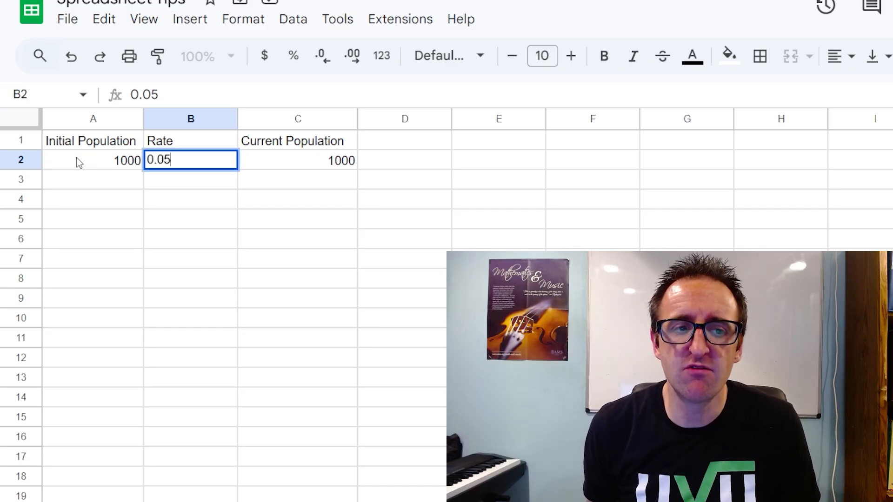
key(Return)
click(205, 163)
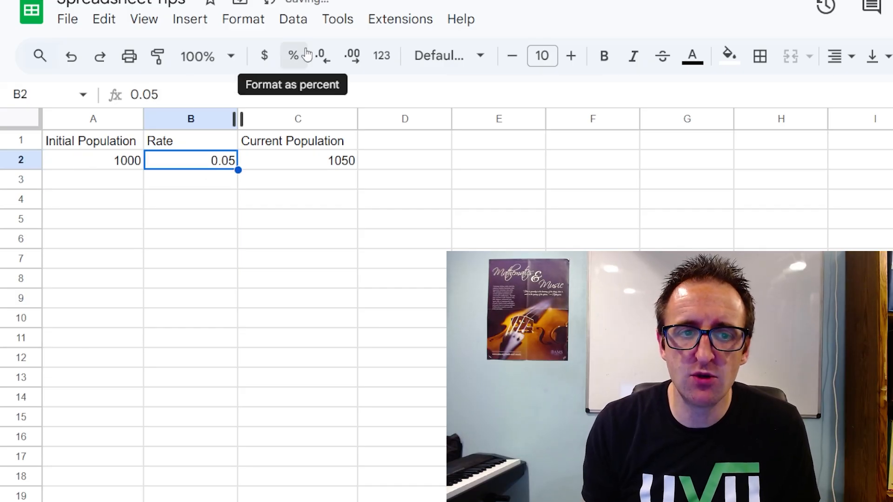
click(294, 56)
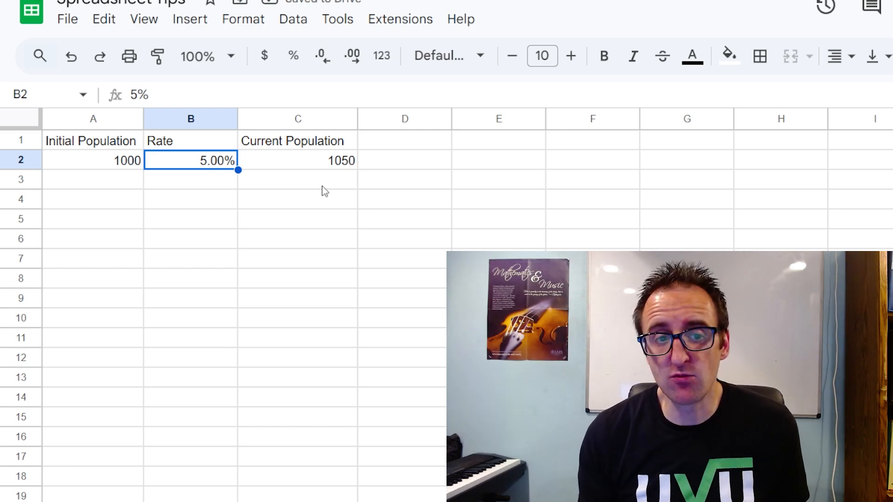
Rewrite the Current Population formula in cell C2 in factored form as =A2*(1+B2)
click(309, 167)
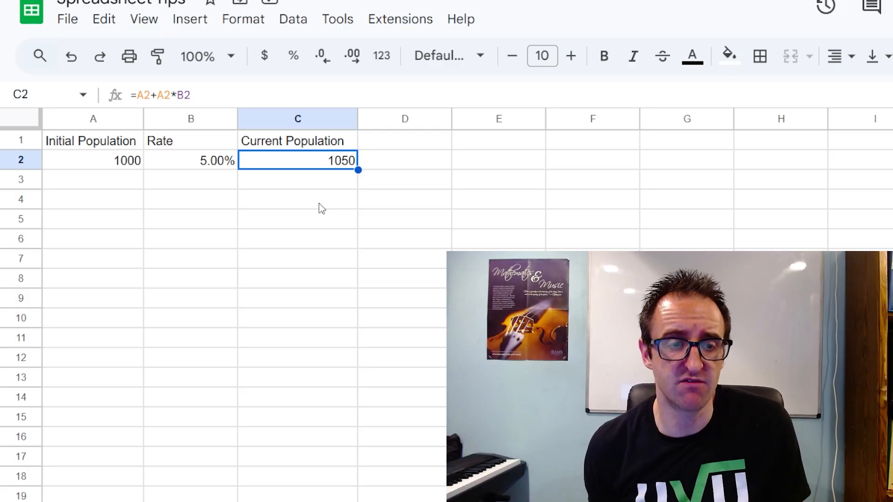
click(208, 91)
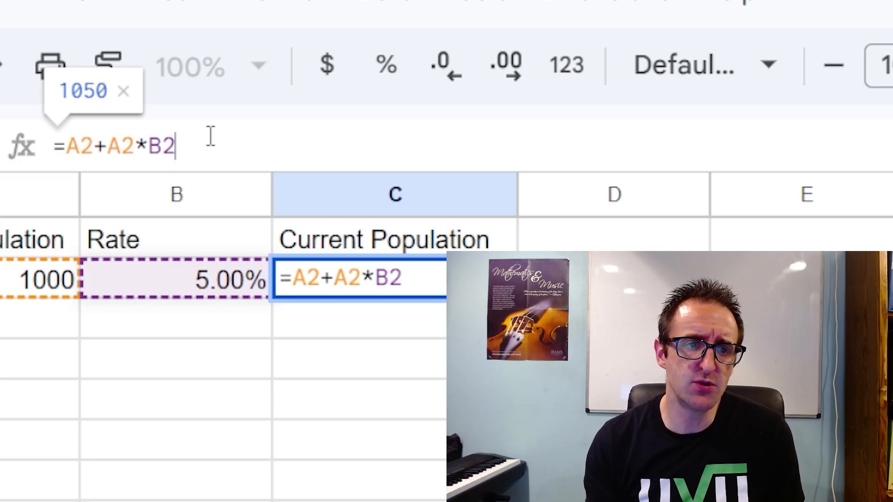
drag(66, 135, 183, 132)
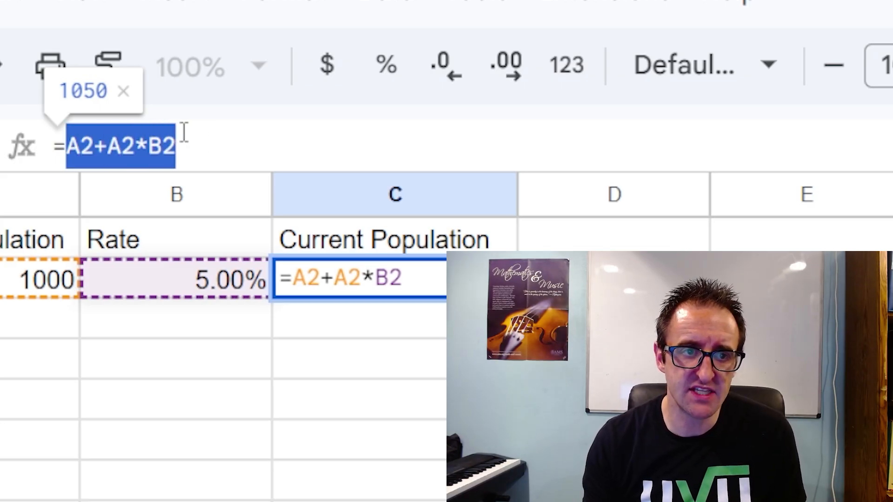
click(187, 132)
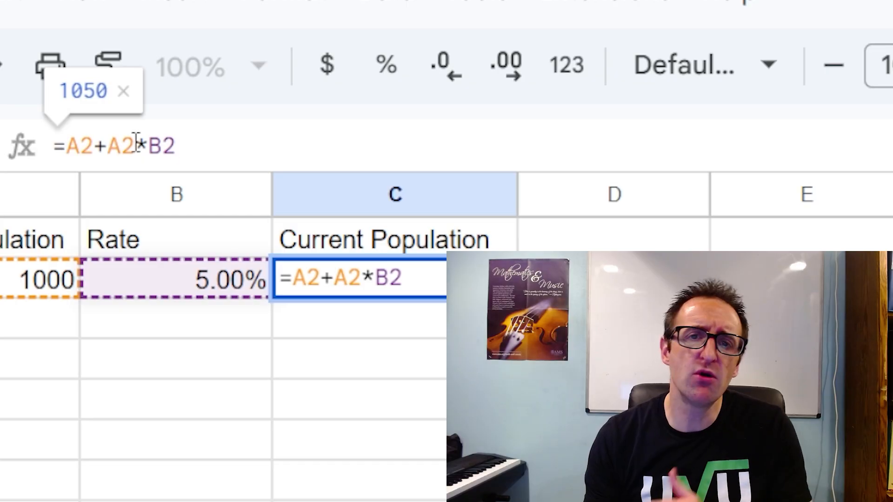
drag(184, 141, 134, 142)
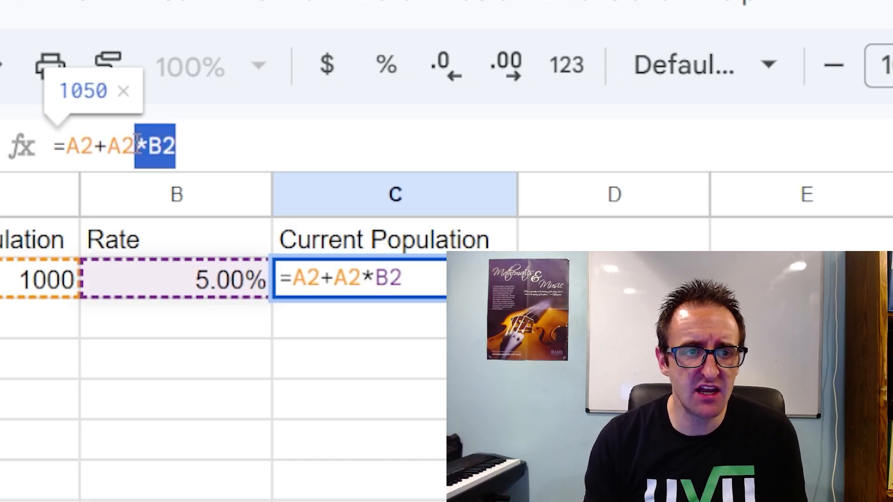
click(95, 148)
text(*(1)
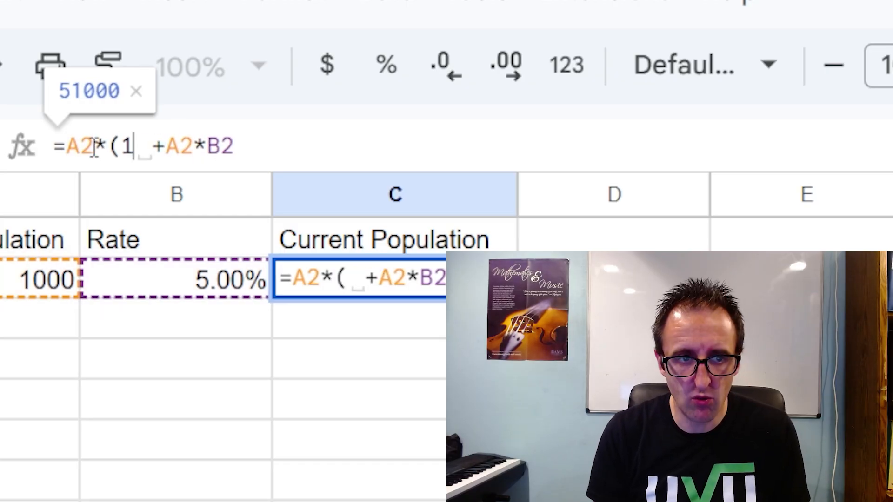
key(Right)
key(Delete)
key(Delete)
key(Delete)
key(End)
text())
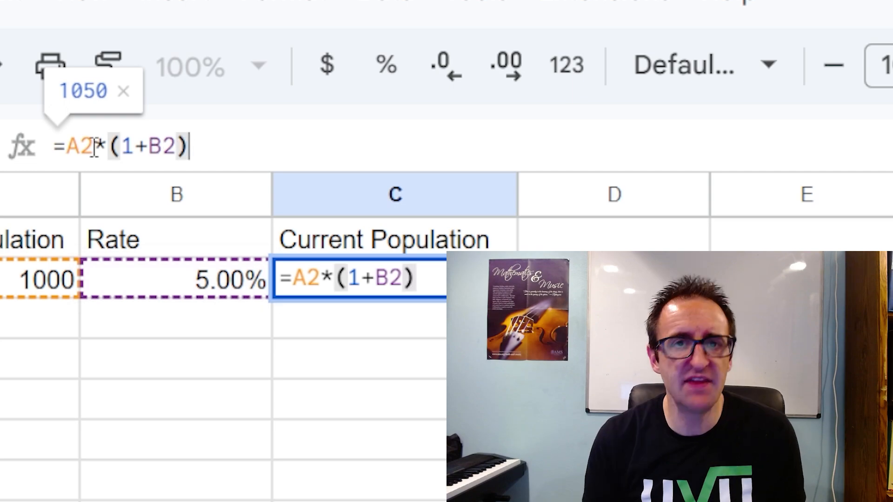
key(Return)
click(353, 282)
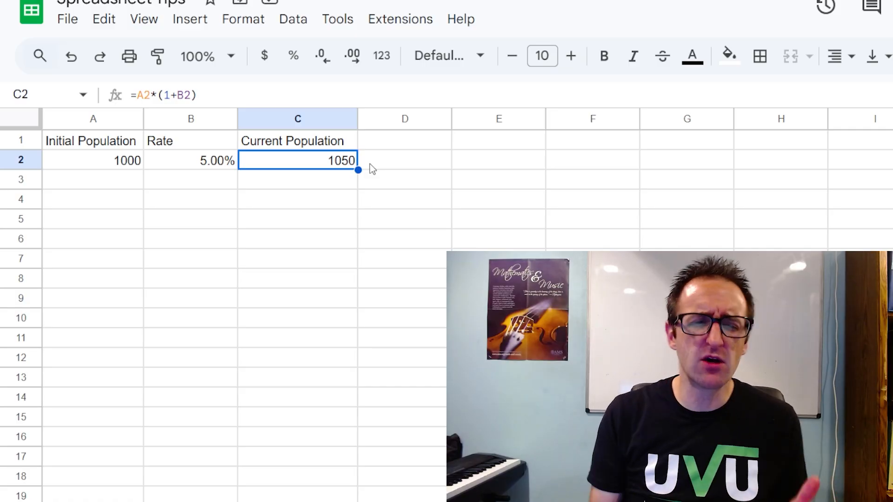
Insert one new column to the left of the Initial Population column
click(95, 117)
right_click(100, 156)
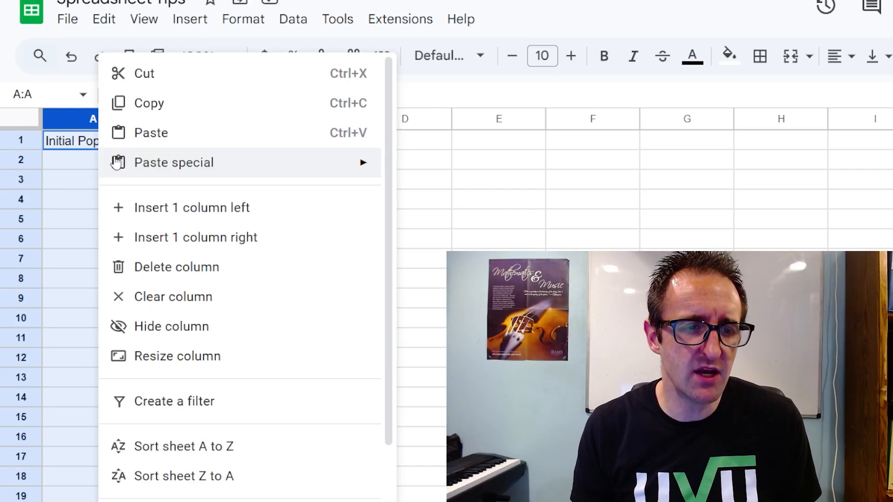
click(150, 214)
Enter the header "Year" in cell A1 of the new column and 0 in A2 below it
click(83, 146)
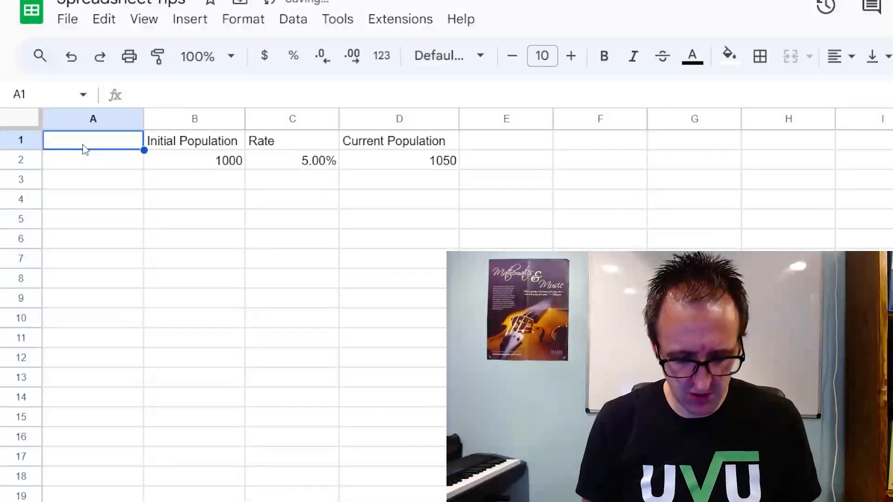
text(Year)
click(102, 163)
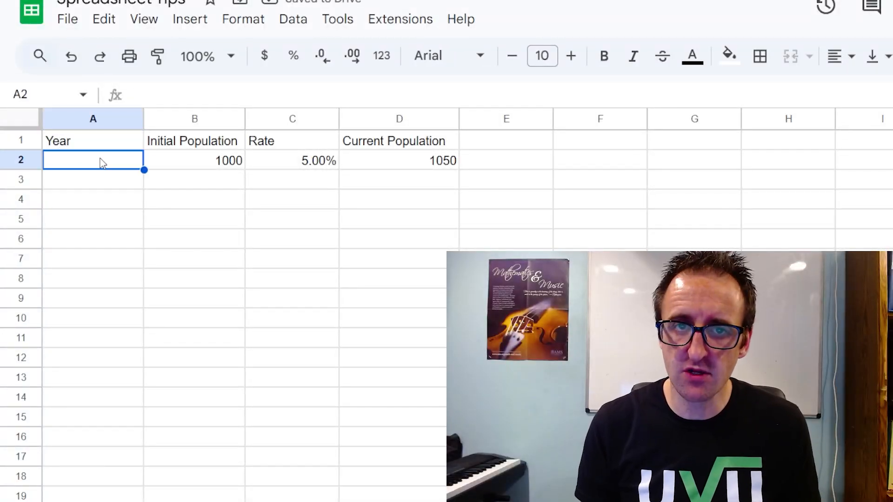
text(0)
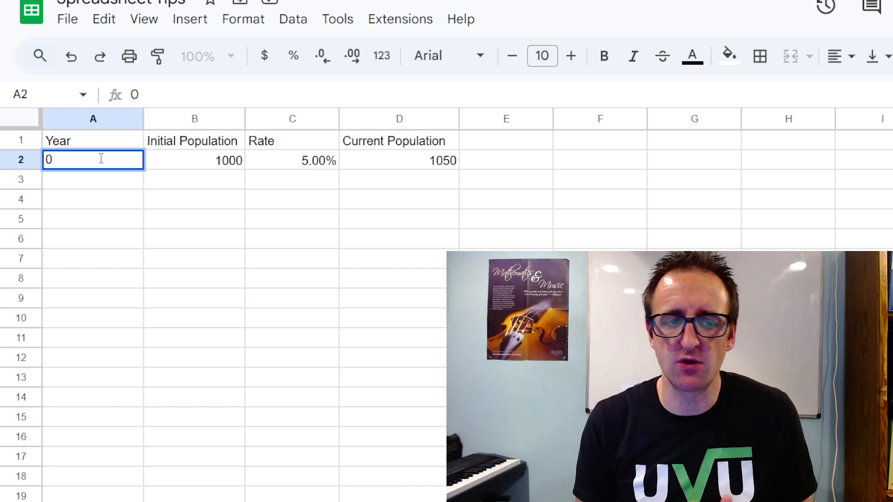
click(180, 181)
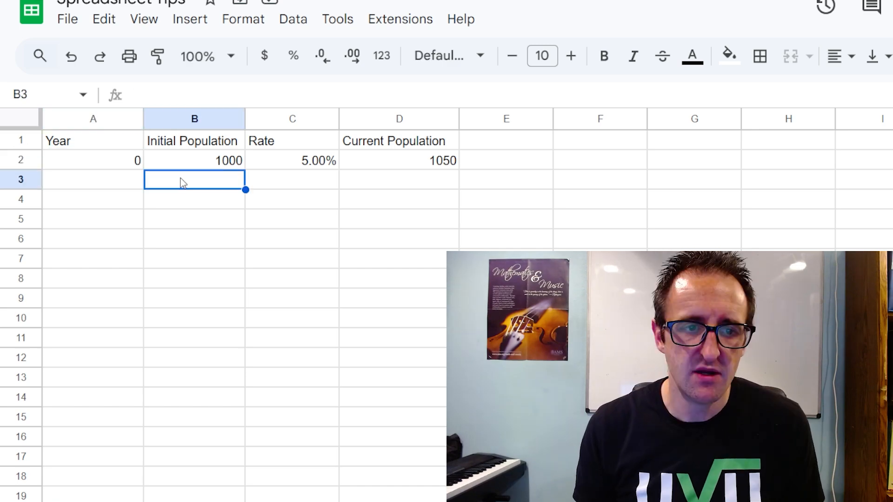
Enter the growth formula =B2*(1+C2) in cell B3 of the Initial Population column
click(391, 122)
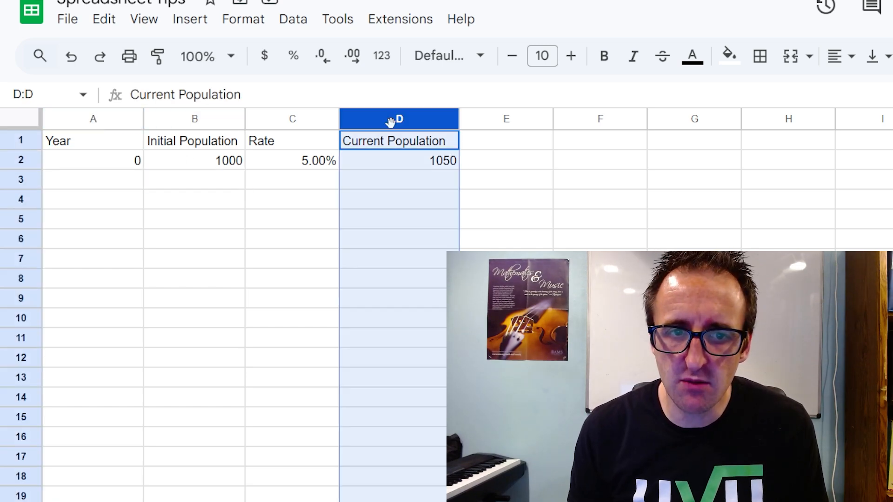
click(184, 185)
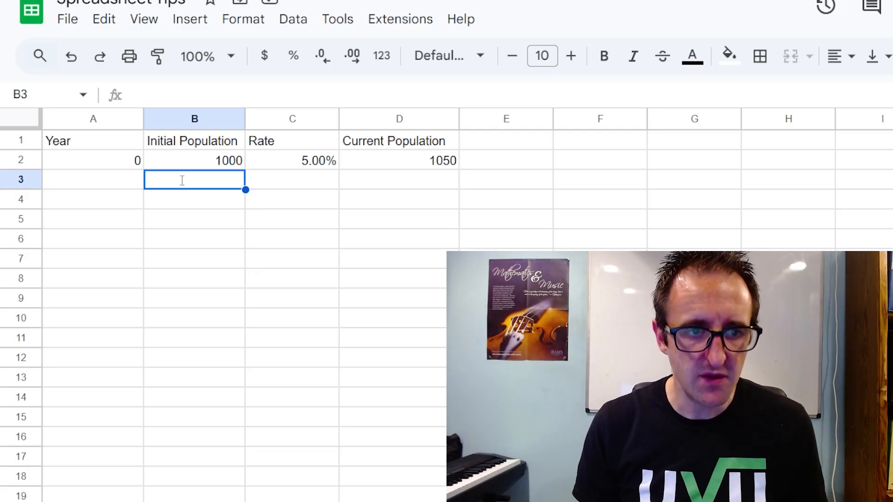
text(=)
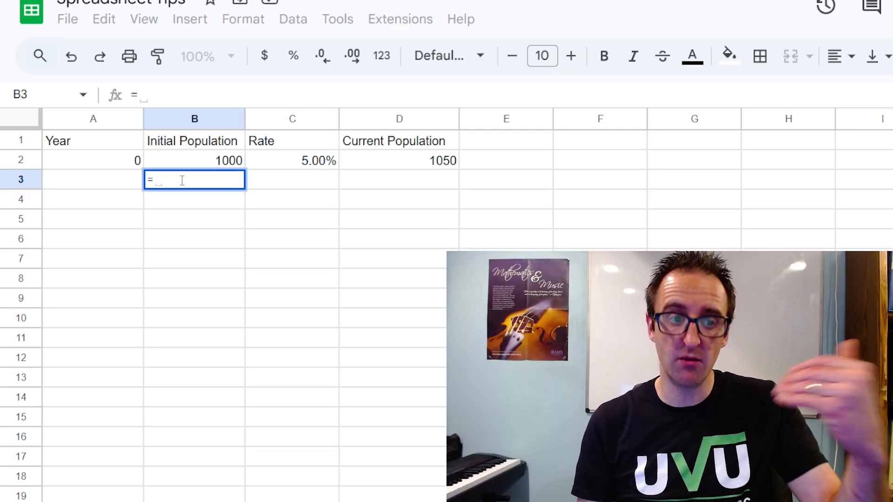
text(B2*()
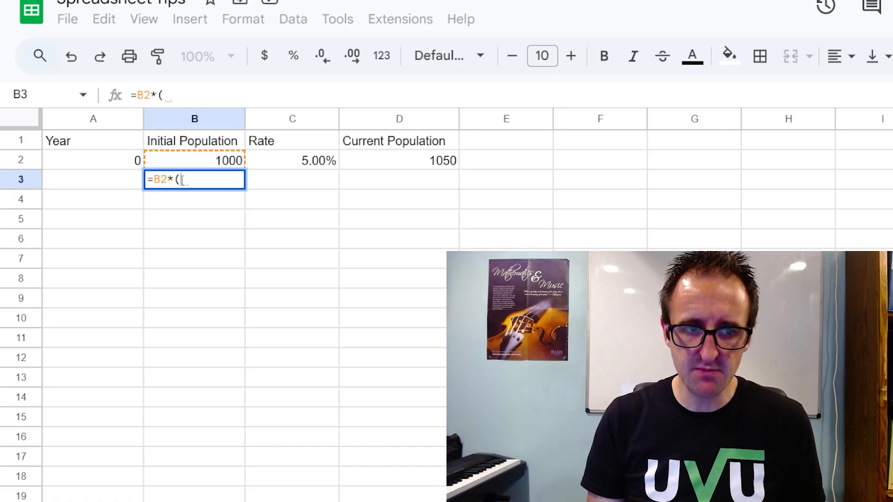
text(1+)
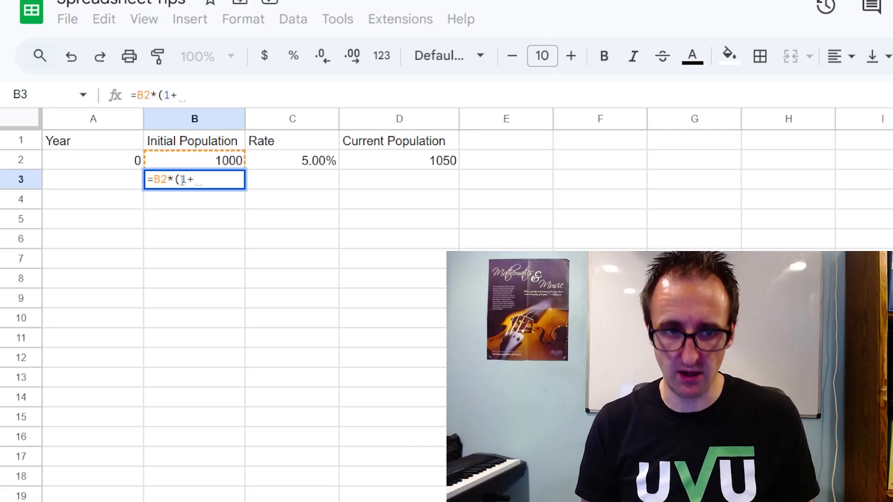
text(C2)
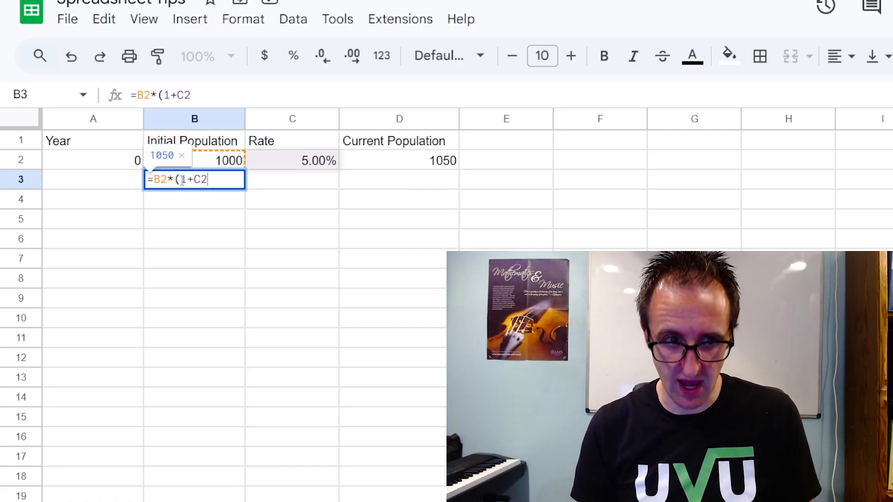
text())
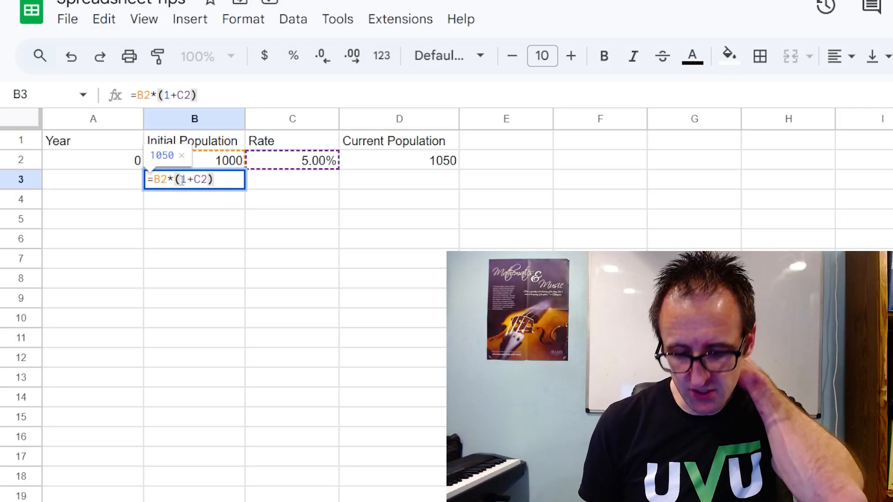
key(Return)
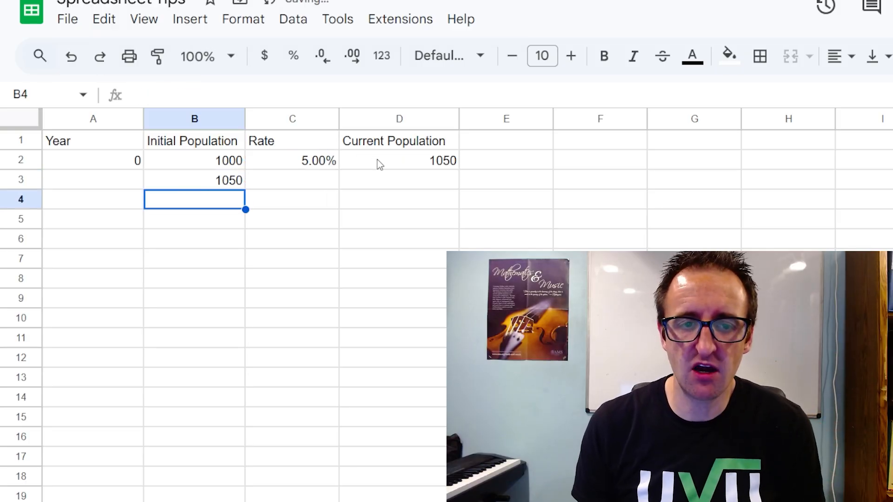
Enter 1 in cell A3 and extend the Year series from A2:A3 down to year 15 in A17
click(113, 180)
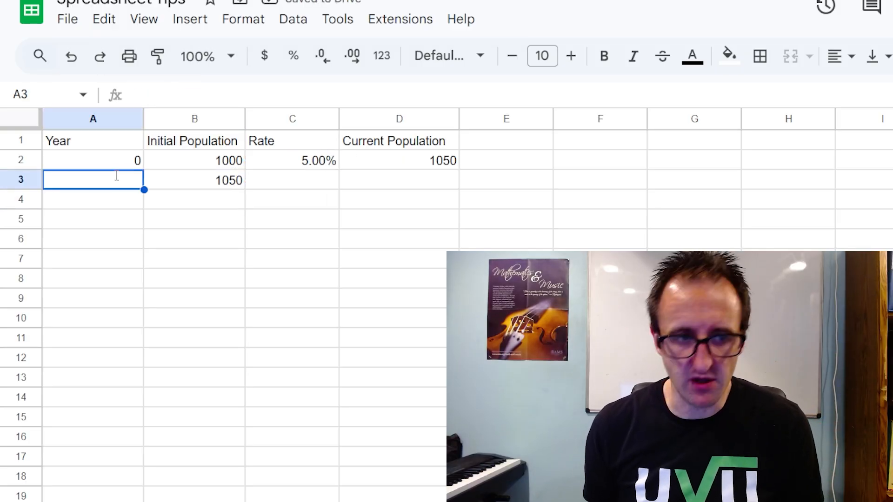
text(1)
click(113, 164)
shift+click(112, 183)
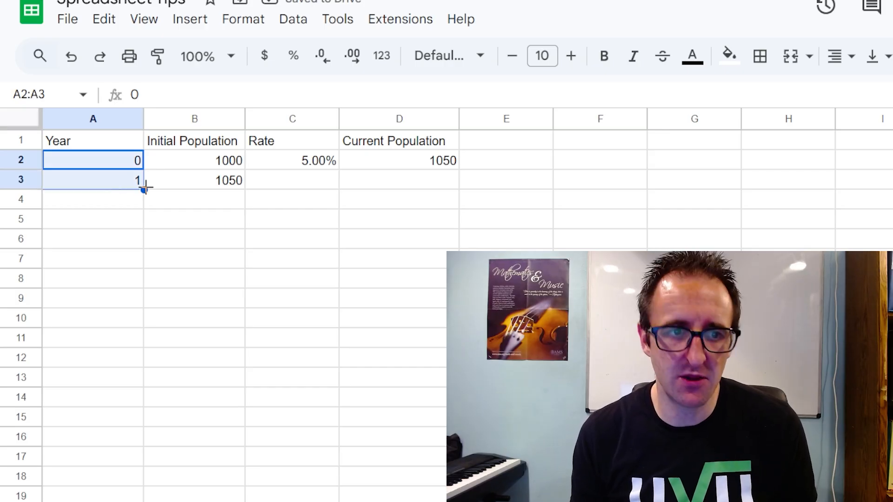
drag(144, 190, 191, 434)
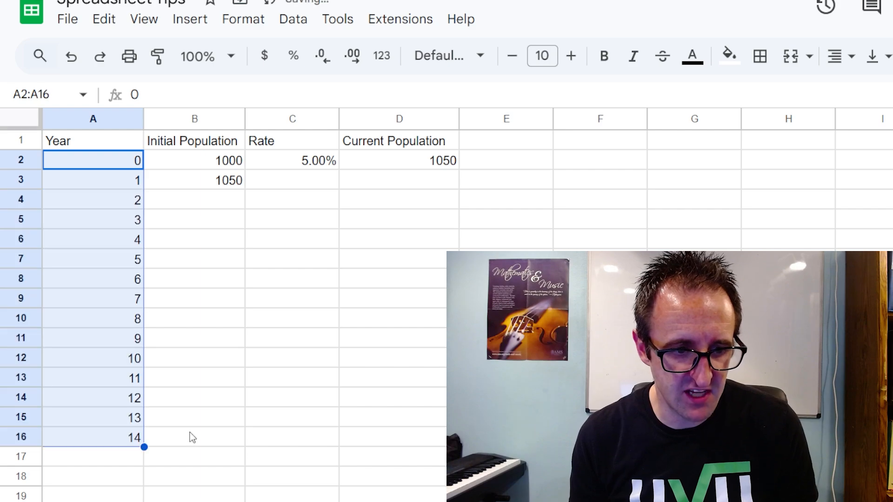
Make the rate reference in B3 absolute as =B2*(1+$C$2) and fill the formula down to B17
click(186, 183)
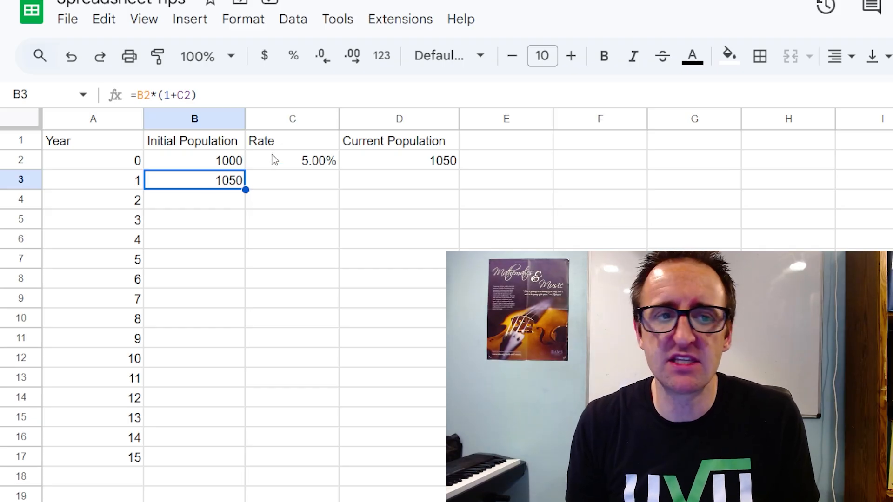
click(185, 98)
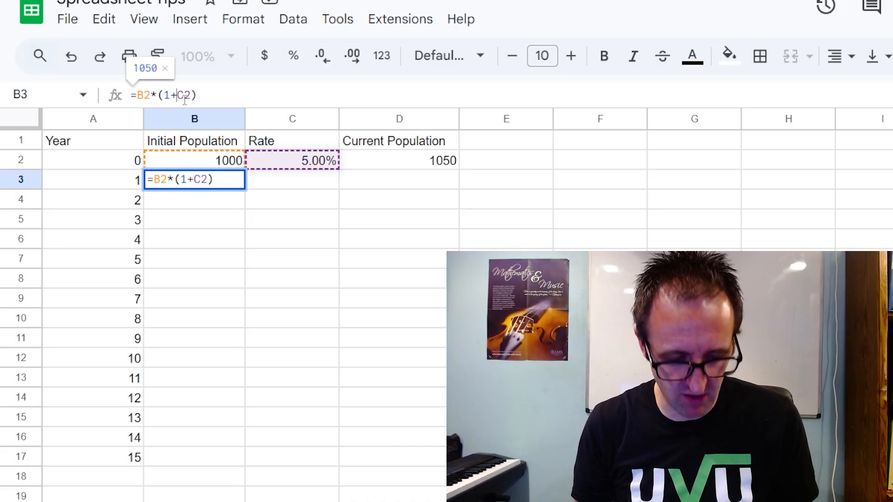
key(F4)
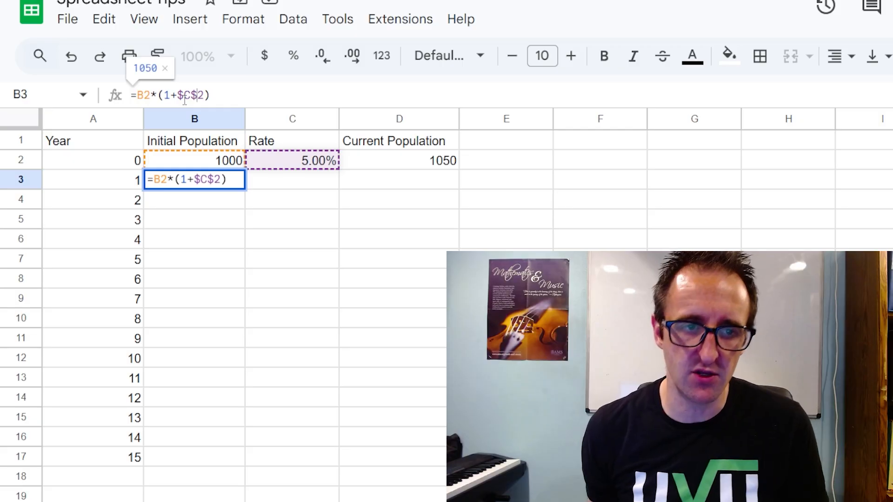
key(Return)
click(199, 182)
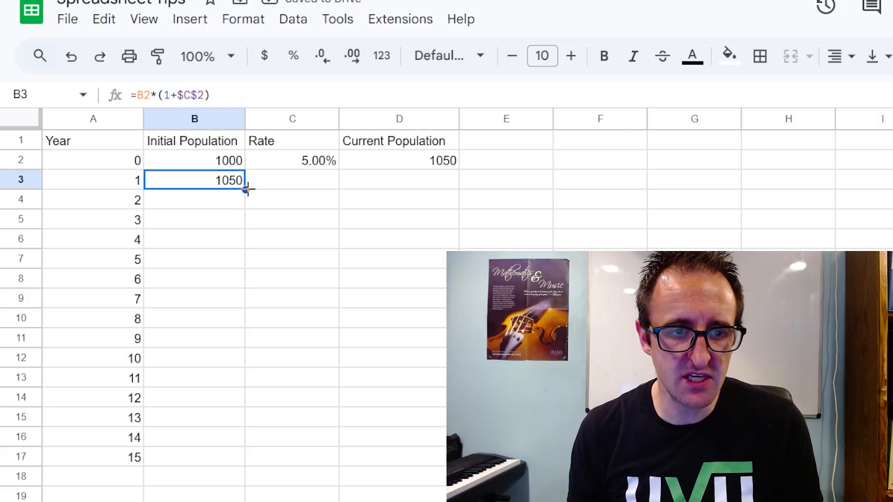
drag(248, 189, 236, 458)
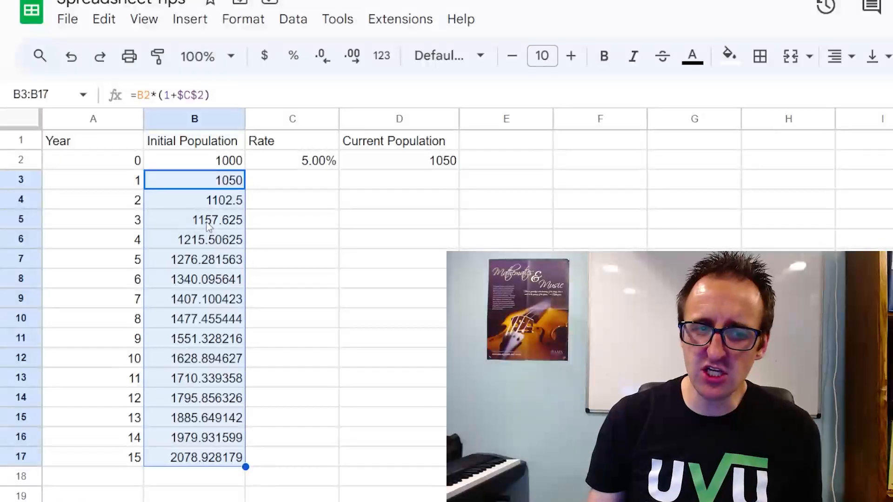
Reduce the decimal places of the population values in B2:B17 so they display as whole numbers
drag(195, 160, 206, 462)
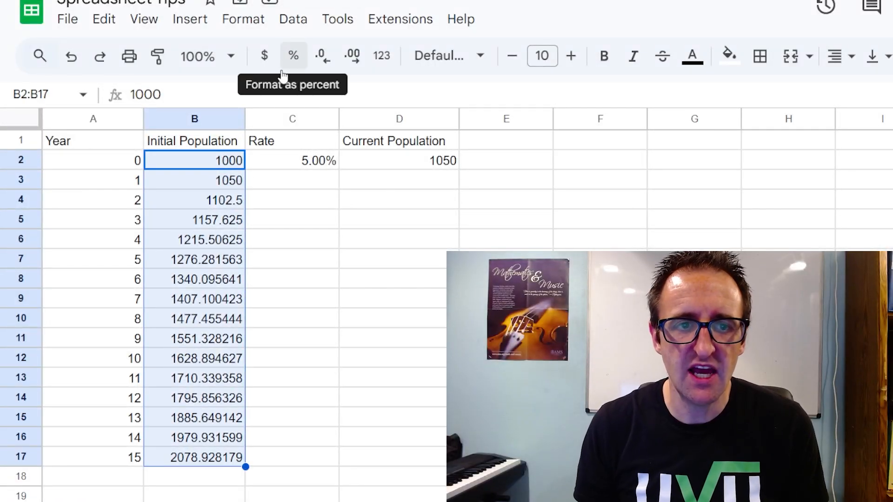
click(322, 57)
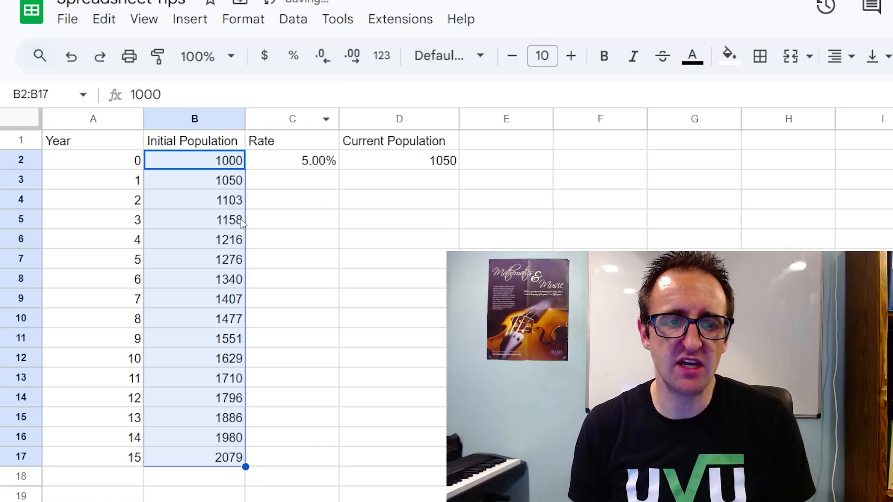
click(261, 206)
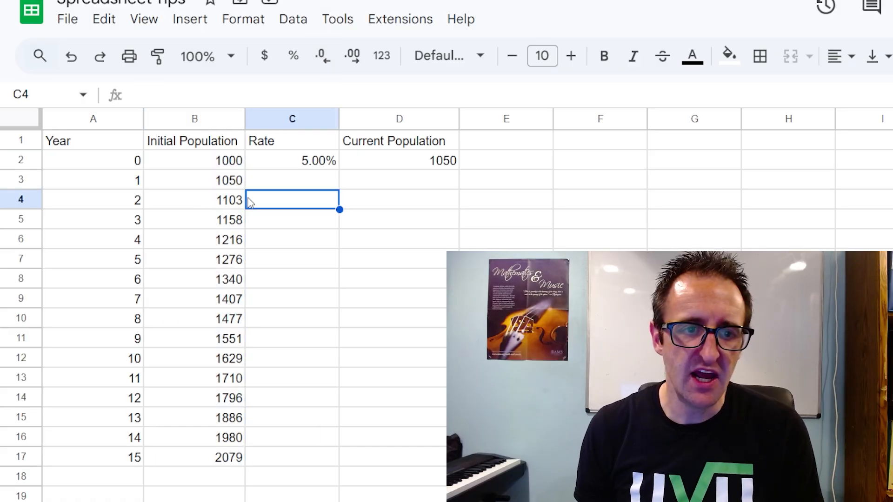
click(199, 200)
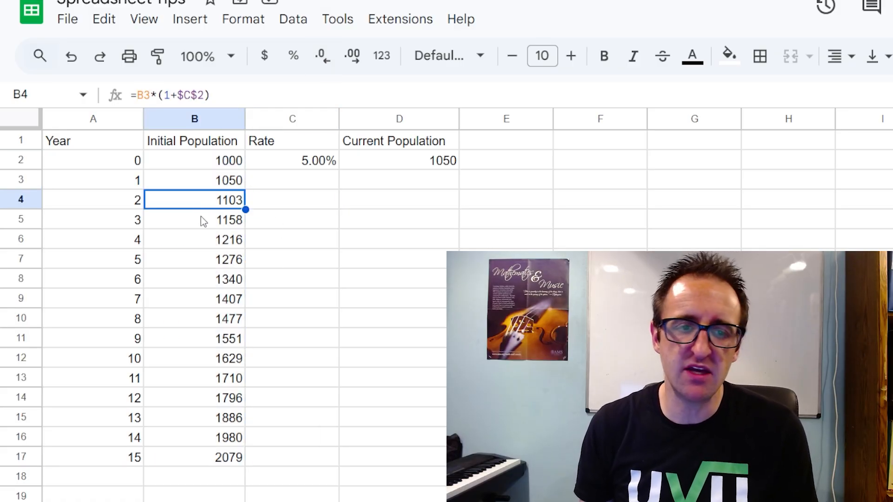
Delete the Current Population column D
click(320, 208)
click(395, 117)
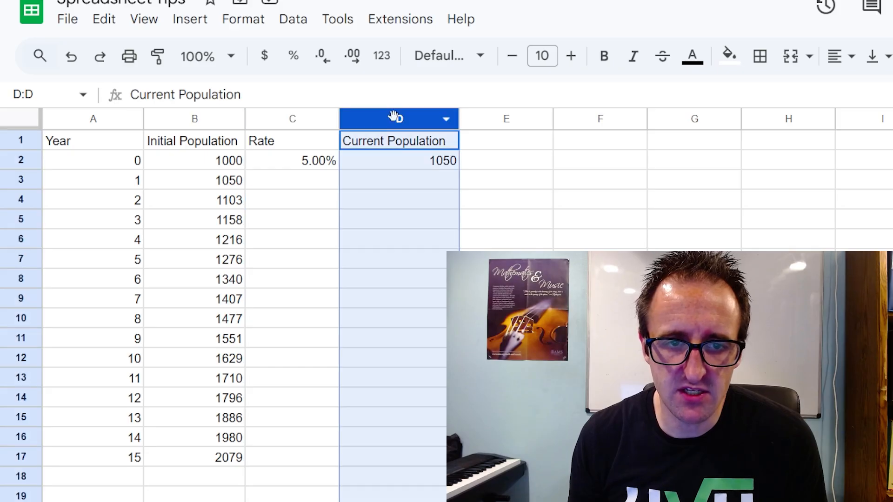
right_click(397, 120)
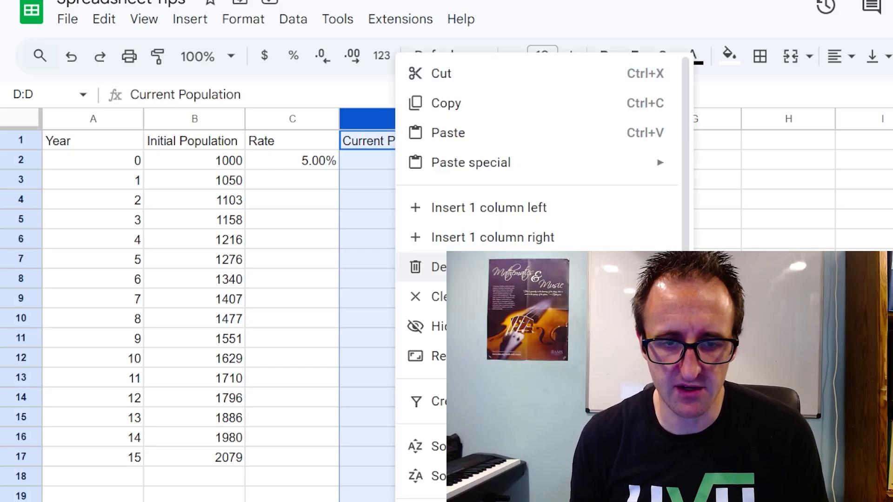
click(433, 267)
click(309, 181)
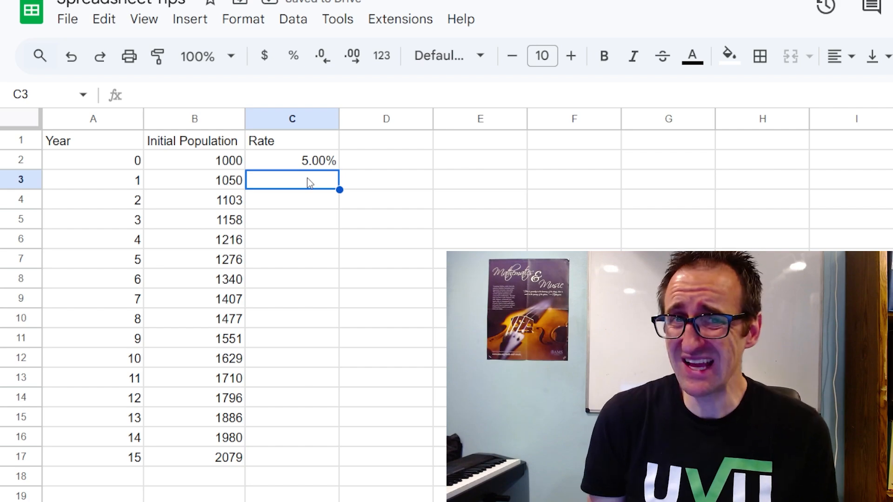
Enter the headers "Initial Population", "Rate" and "Year" in cells E1, F1 and G1 for a second table
click(505, 164)
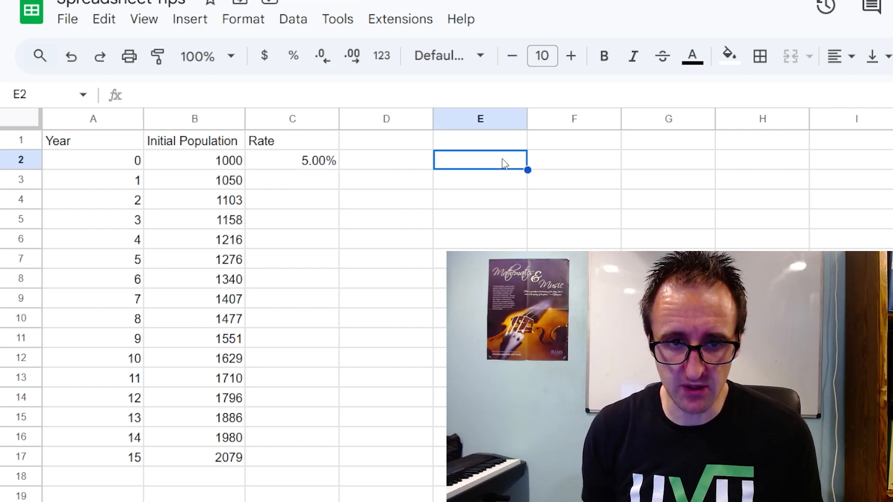
key(Up)
text(Initial Population)
key(Tab)
text(Rate)
key(Tab)
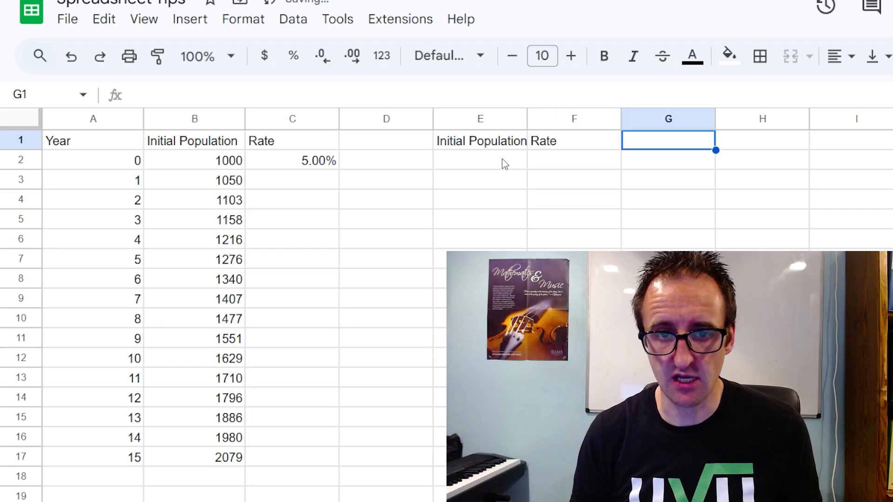
text(Year)
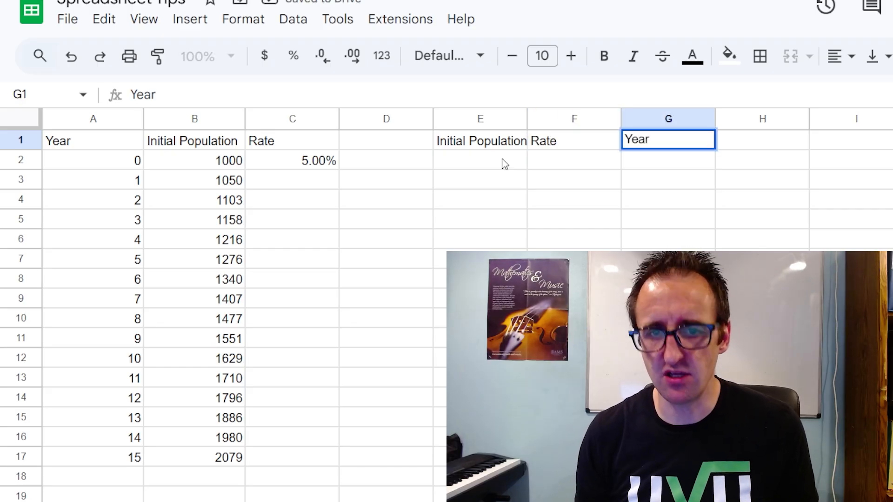
key(Return)
Enter the header "Current Population" in cell H1 and widen columns E and H to fit their headers
key(Right)
key(Right)
key(Right)
key(Up)
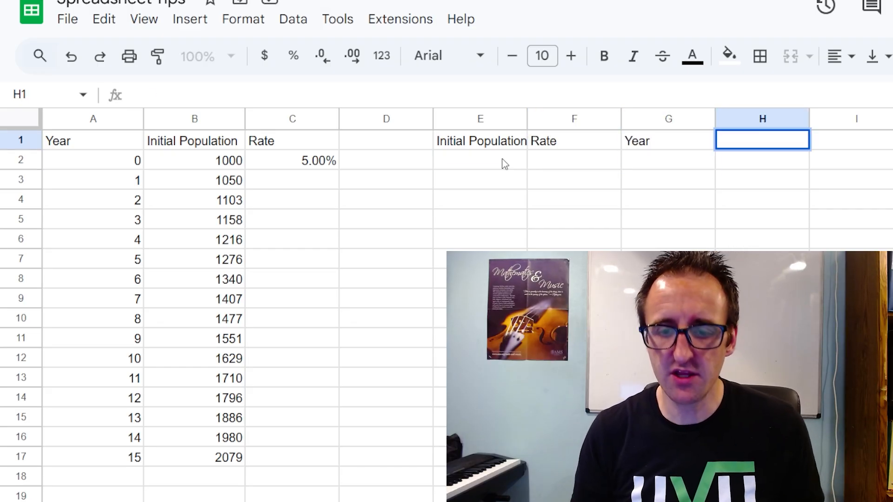
text(Current Po)
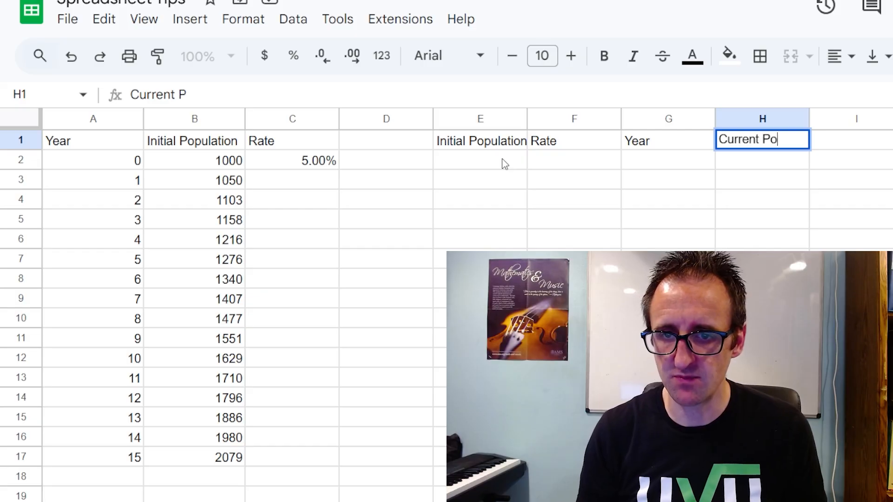
text(pulation)
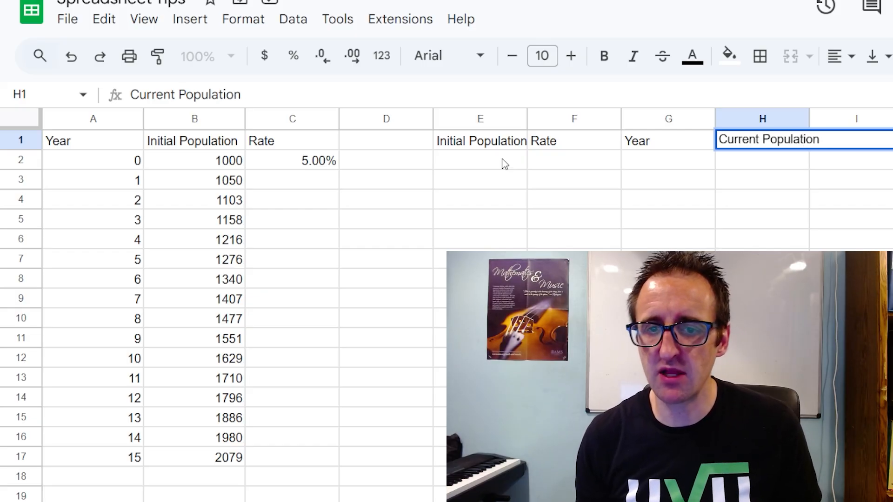
key(Return)
drag(809, 119, 828, 120)
Enter 1000 as the initial population in cell E2
click(514, 165)
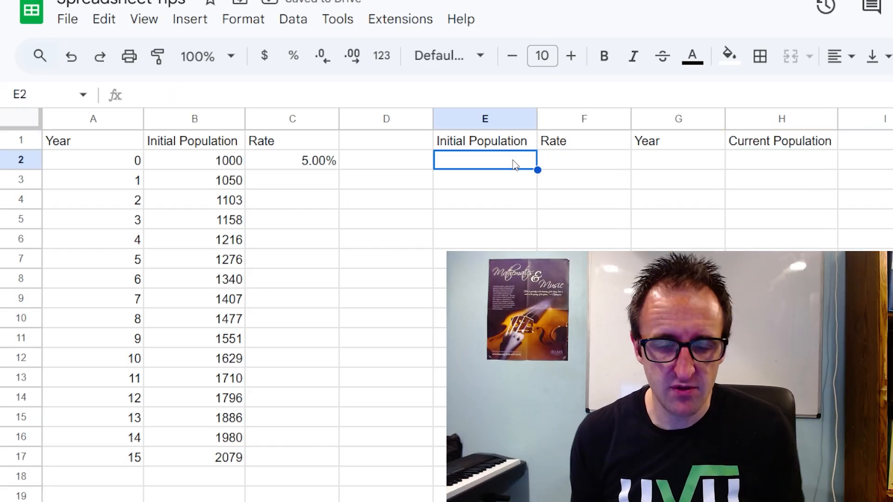
text(1000)
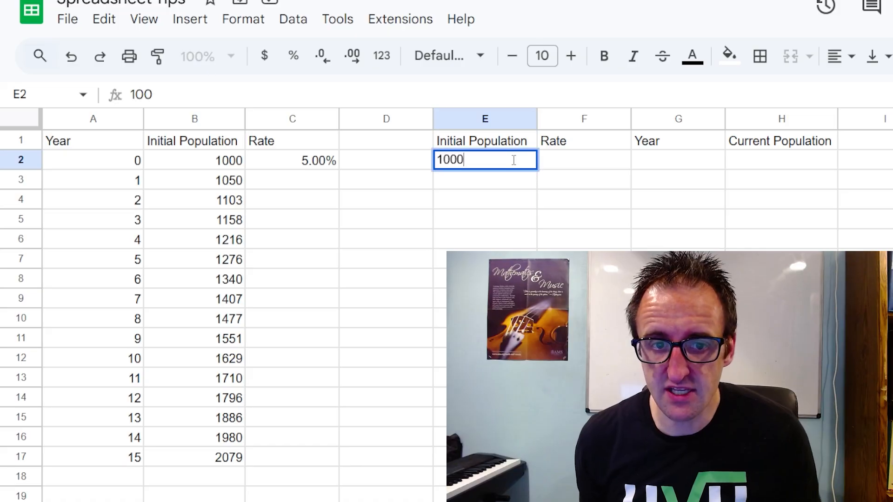
key(Return)
Enter .05 as the rate in cell F2 and format that cell as a percentage
key(Right)
key(Up)
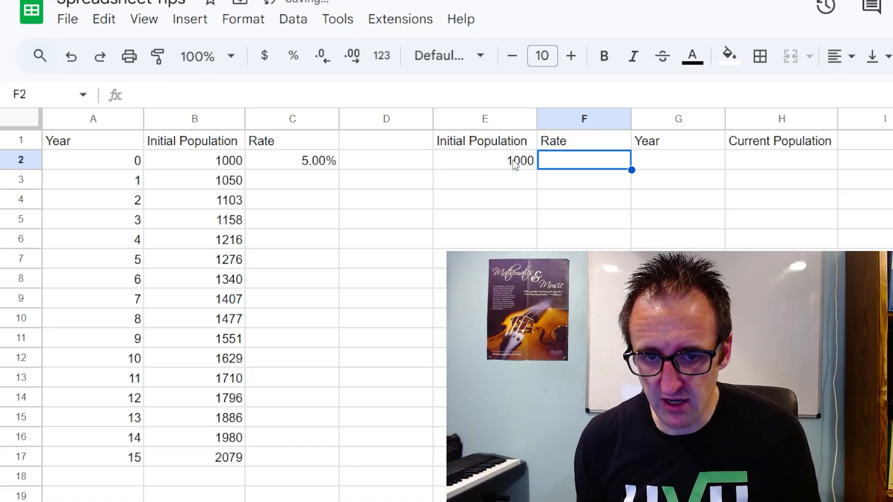
text(.05)
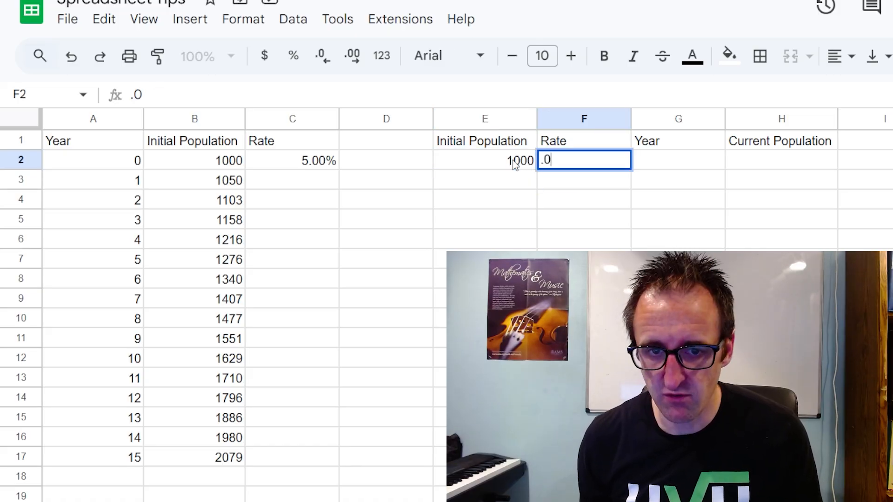
key(Return)
click(570, 156)
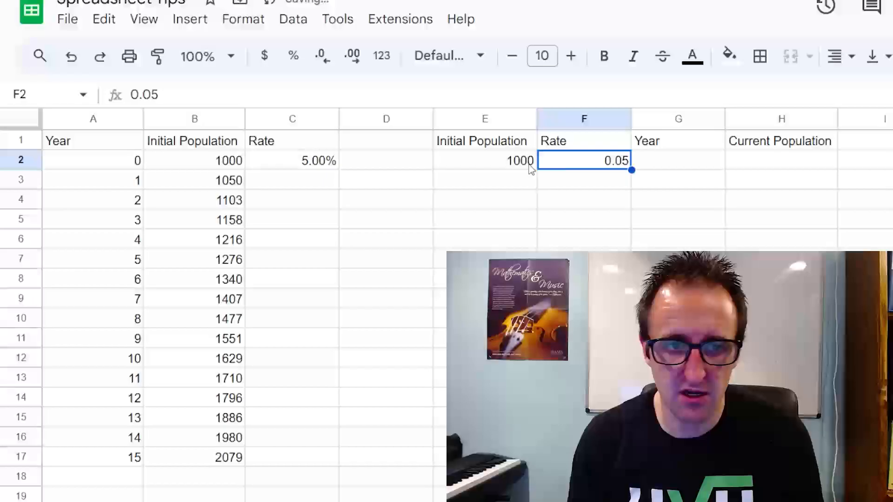
click(294, 56)
click(763, 165)
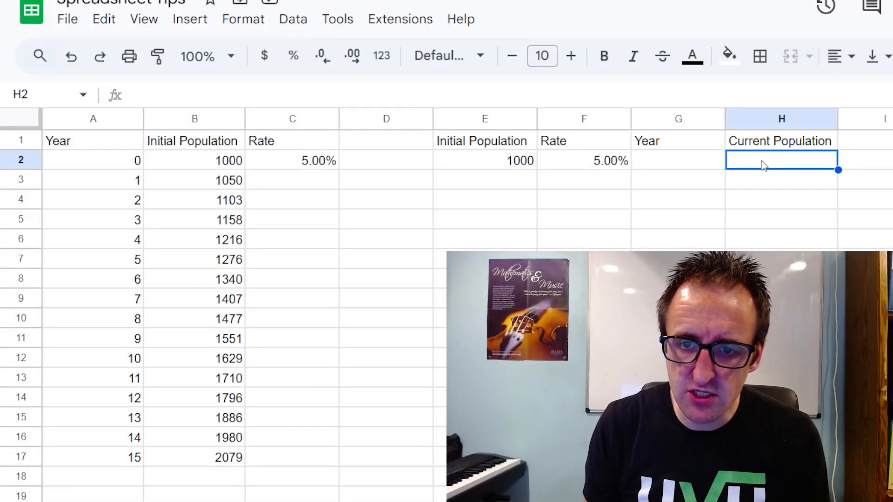
Enter the formula =E2*(1+F2)^G2 for the current population in cell H2
text(=)
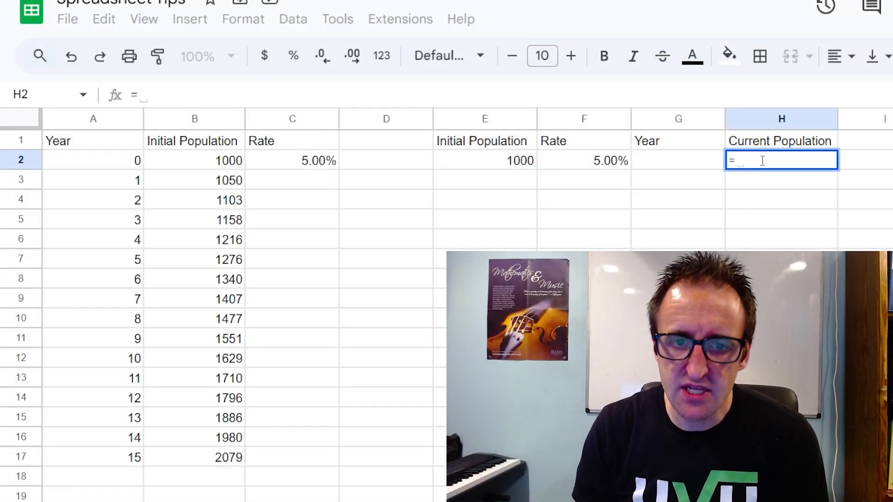
text(E)
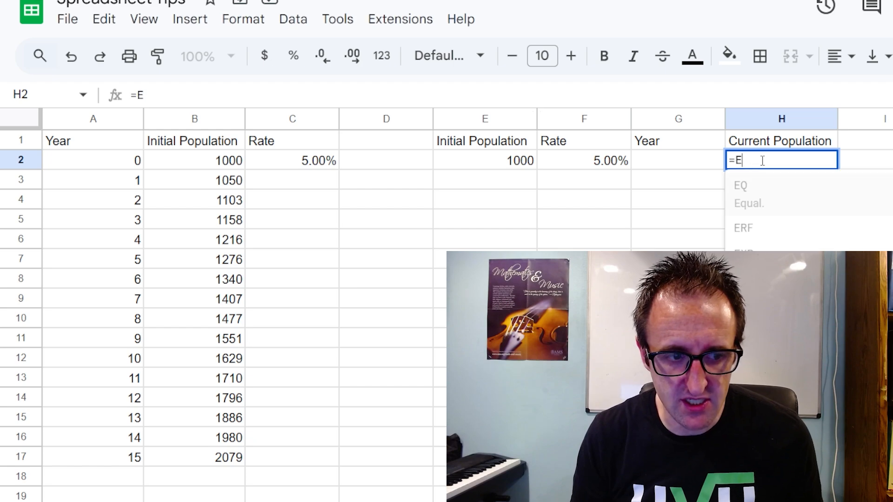
text(2*()
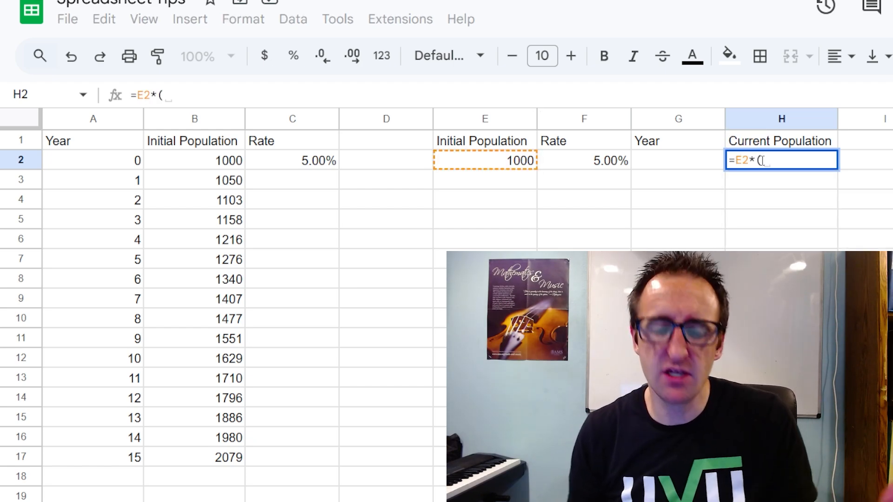
text(1+F2))
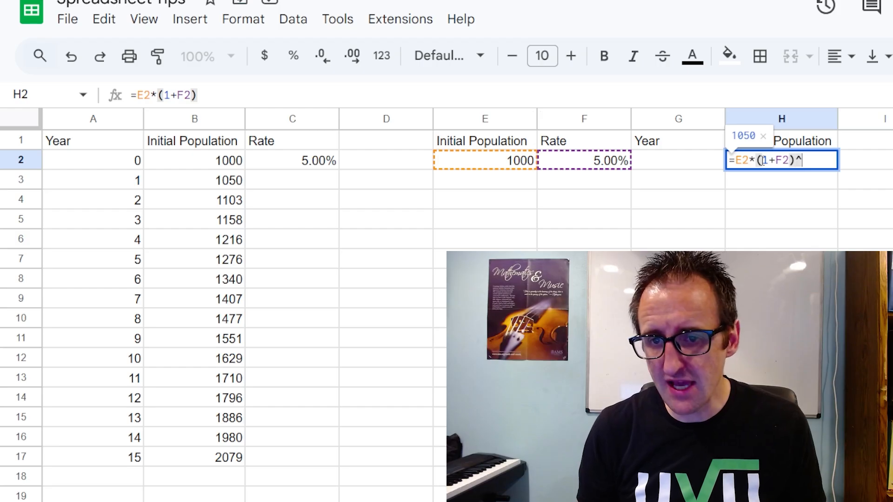
text(^G2)
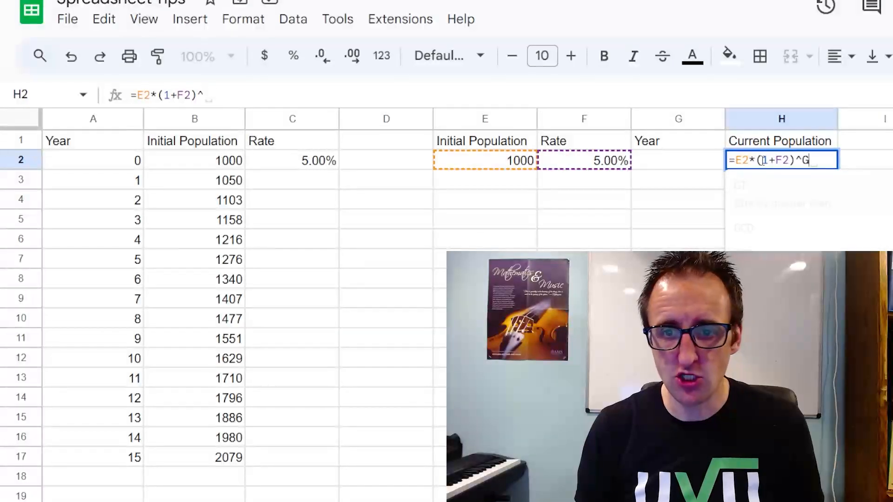
key(Return)
Enter 4 as the year in cell G2 of the second table
click(678, 160)
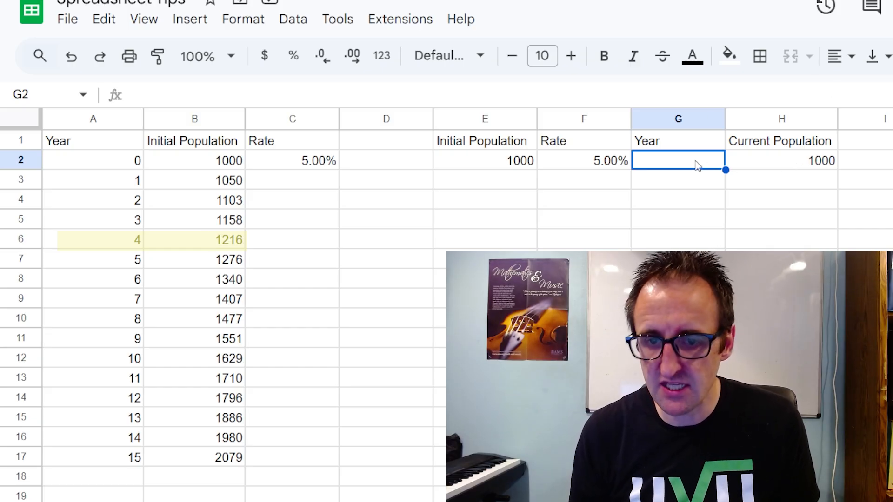
text(4)
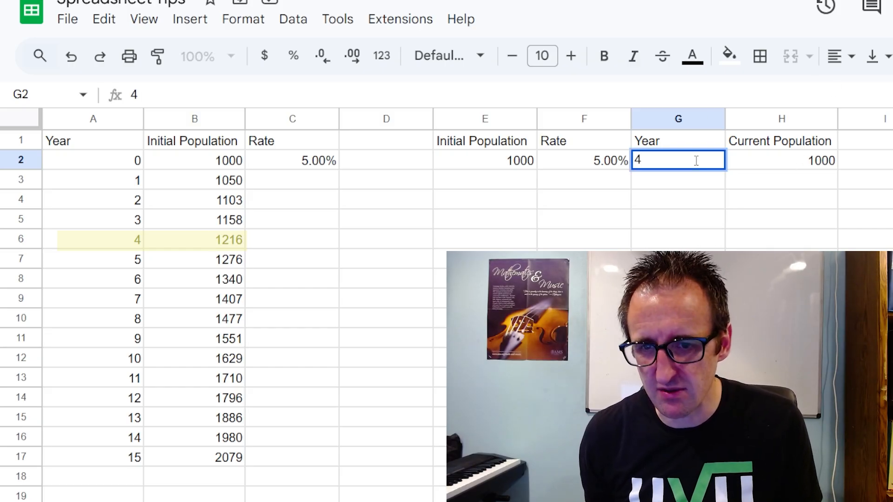
key(Return)
Format the current population in cell H2 to show no decimal places
key(Up)
key(Right)
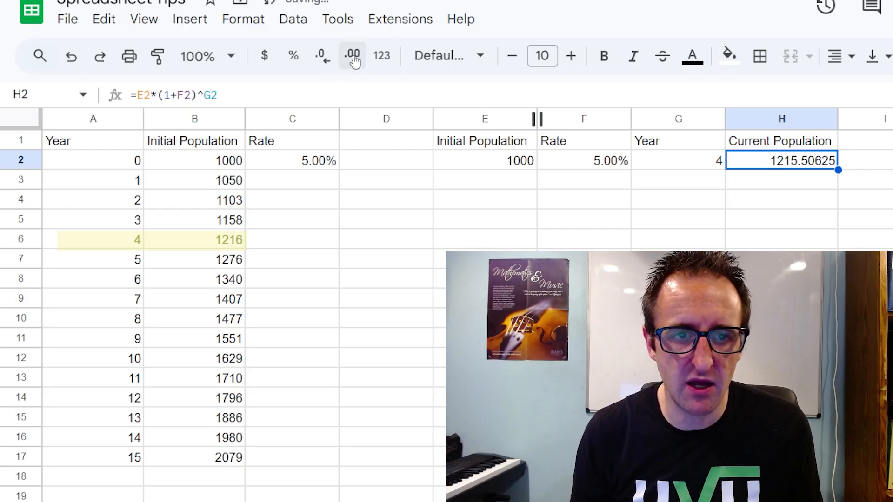
click(321, 56)
click(321, 56)
click(321, 56)
click(321, 56)
click(321, 55)
Set the year in cell G2 to 9
click(679, 168)
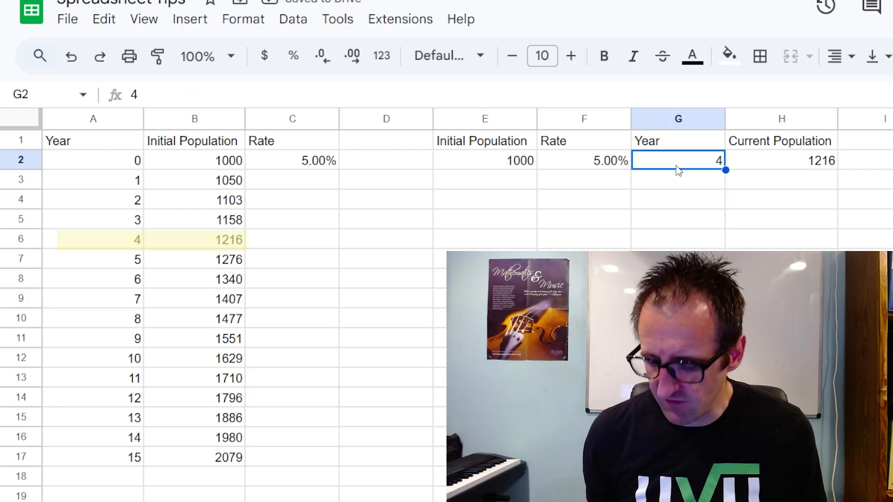
text(9)
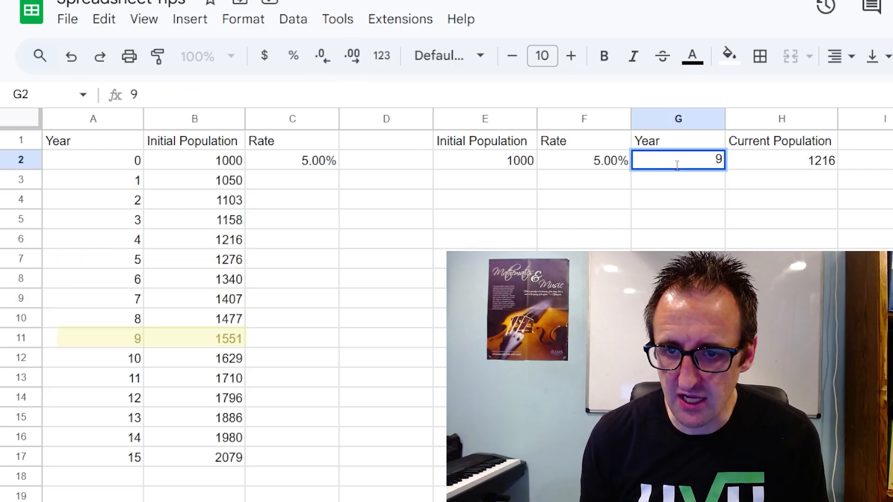
key(Return)
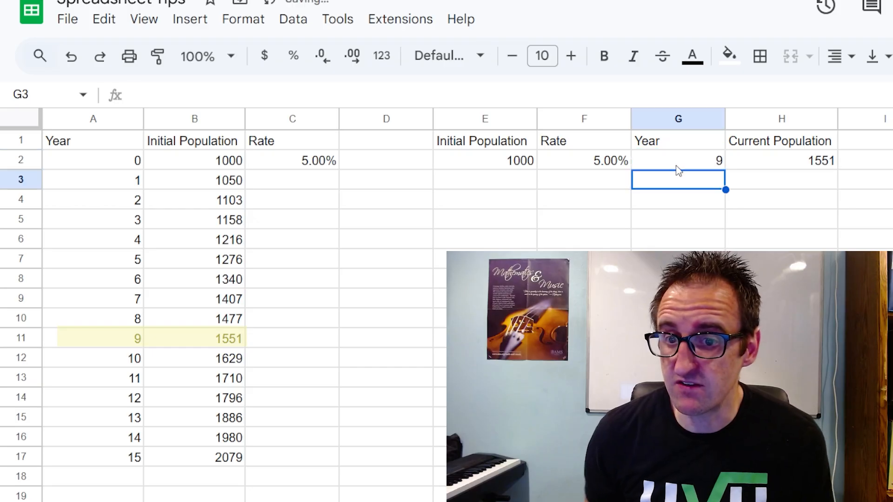
Compare the recursive formulas in cells B5 and B6 with the current-population formula in cell H2
key(Up)
key(Right)
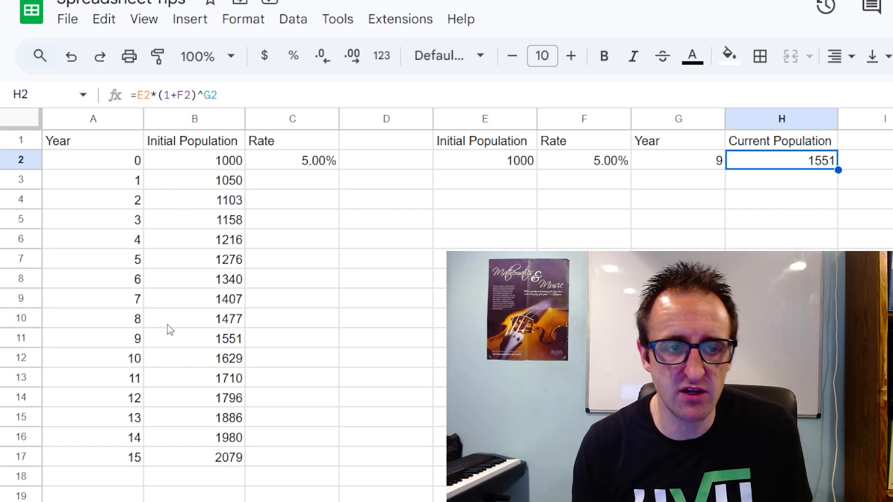
click(189, 218)
click(191, 236)
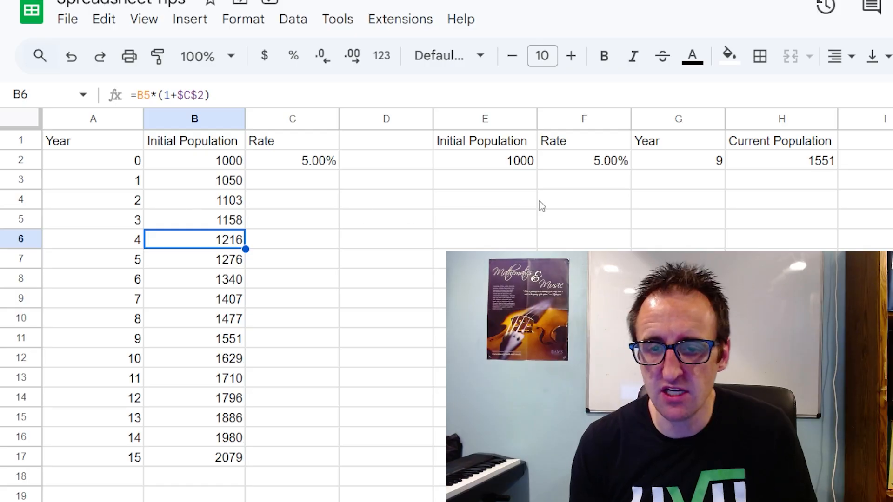
click(805, 166)
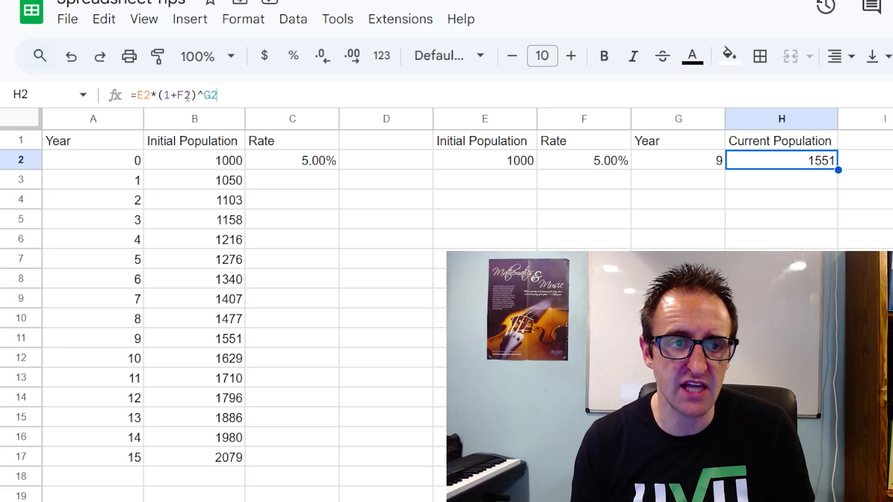
drag(227, 94, 138, 95)
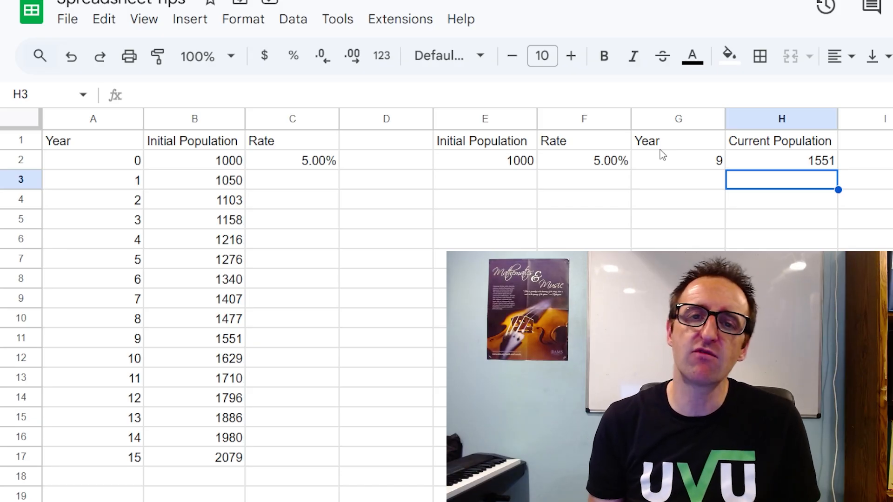
Insert one blank column between the second table's Rate and Year columns
click(663, 156)
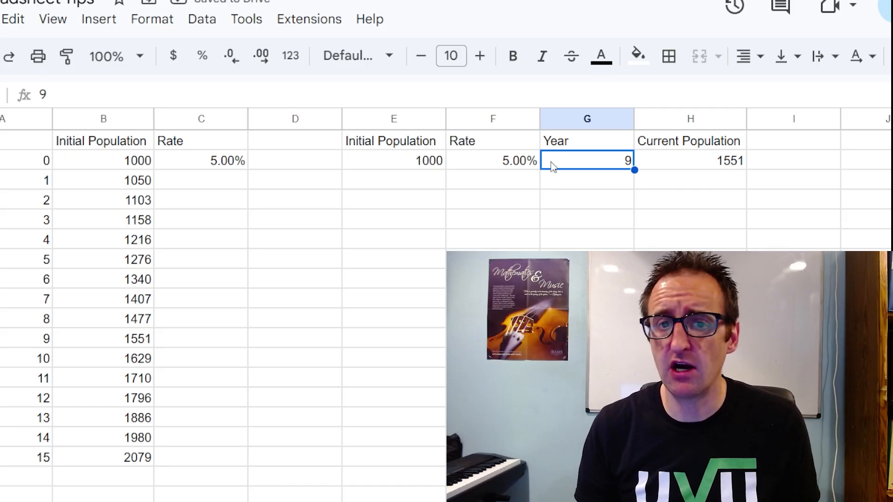
click(570, 118)
right_click(573, 124)
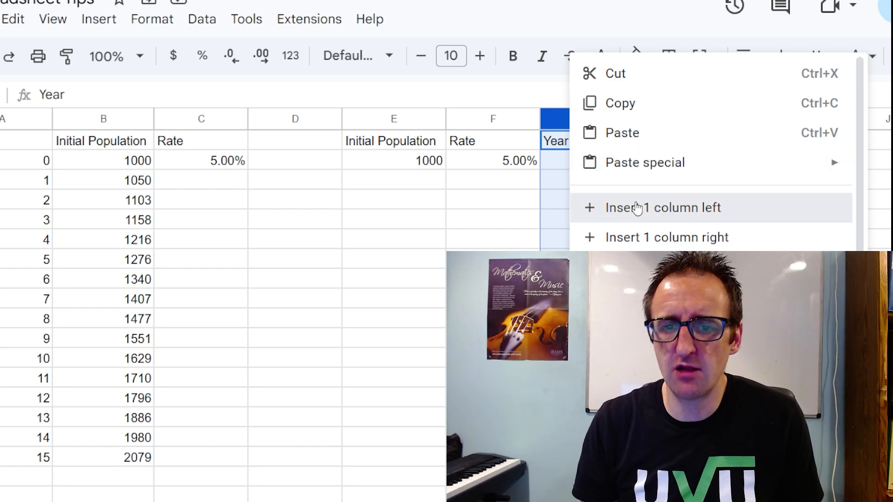
click(638, 207)
Replace the header in cell E1 with "Principal" and enter the header "# of Compoundings" in cell G1
click(395, 146)
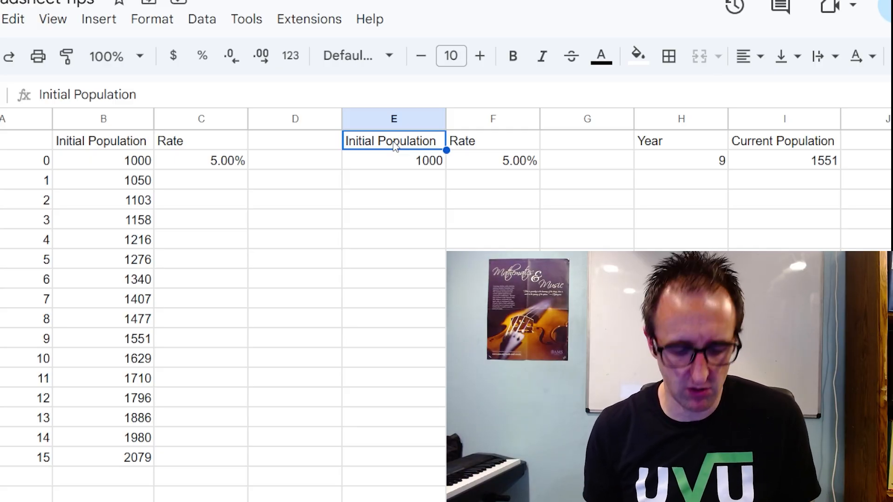
text(Principal)
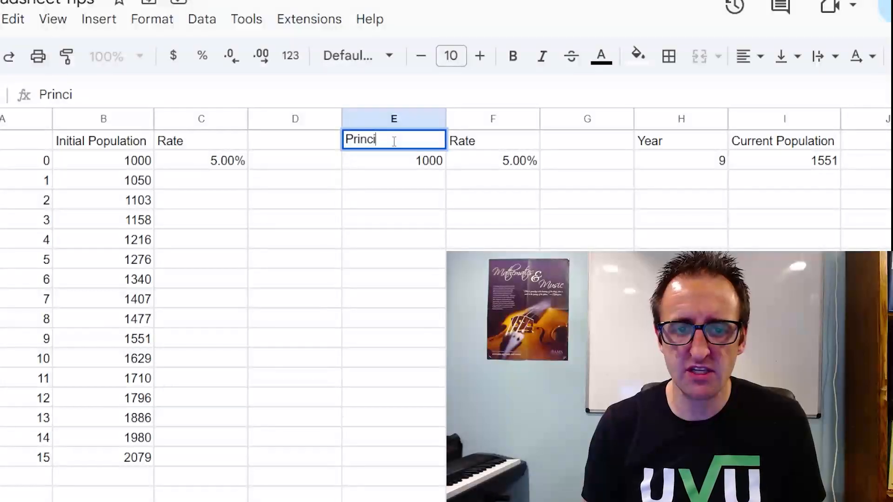
click(463, 144)
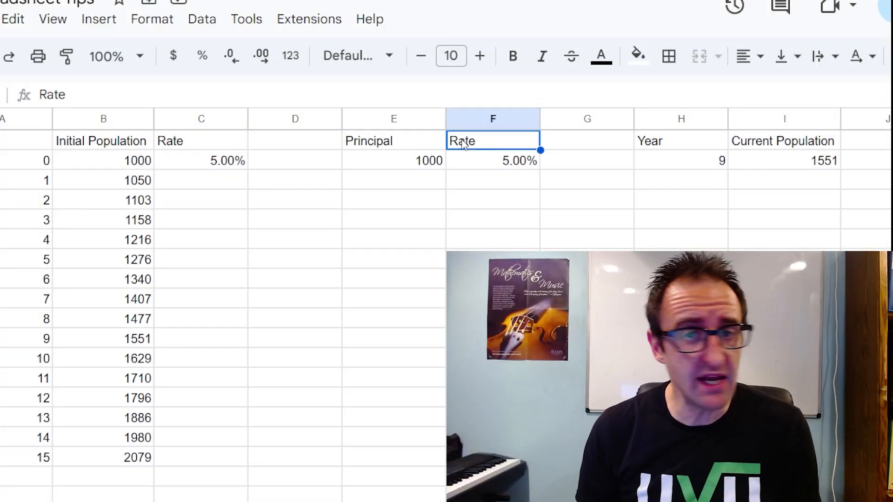
click(571, 145)
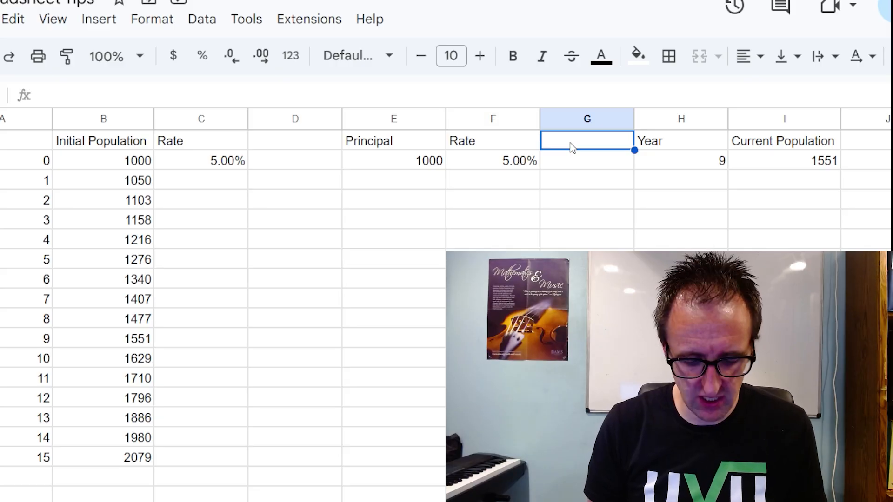
text(# of )
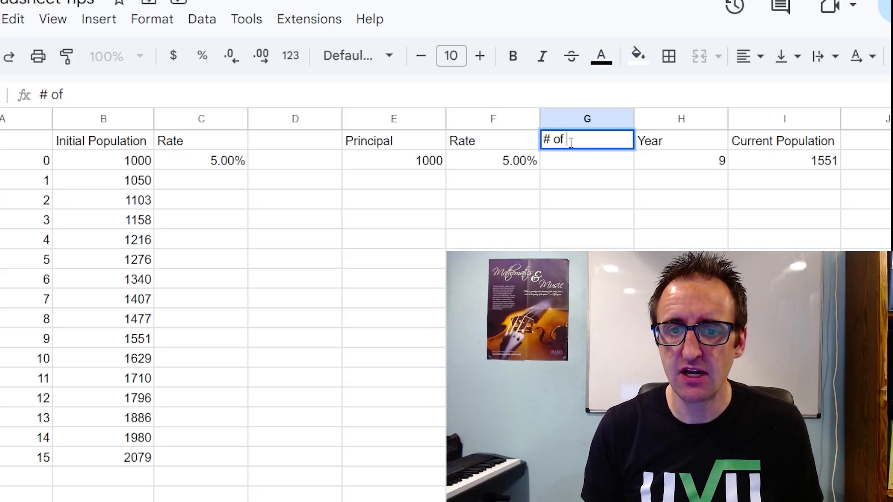
text(Compounding)
key(Return)
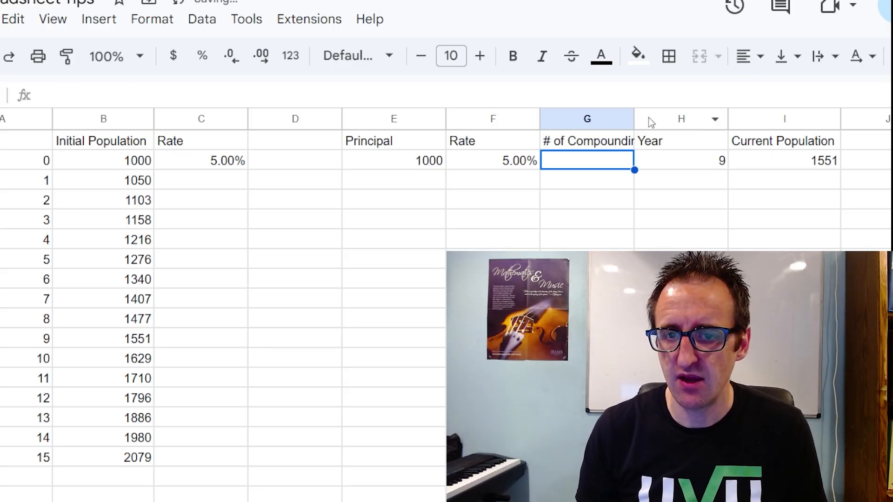
Widen column G to fit its header and enter 12 as the number of compoundings in cell G2
drag(634, 118, 659, 118)
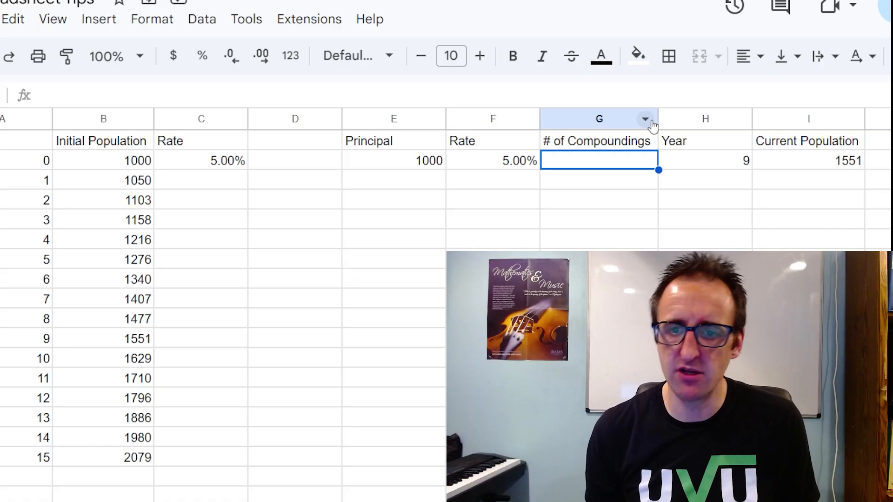
text(12)
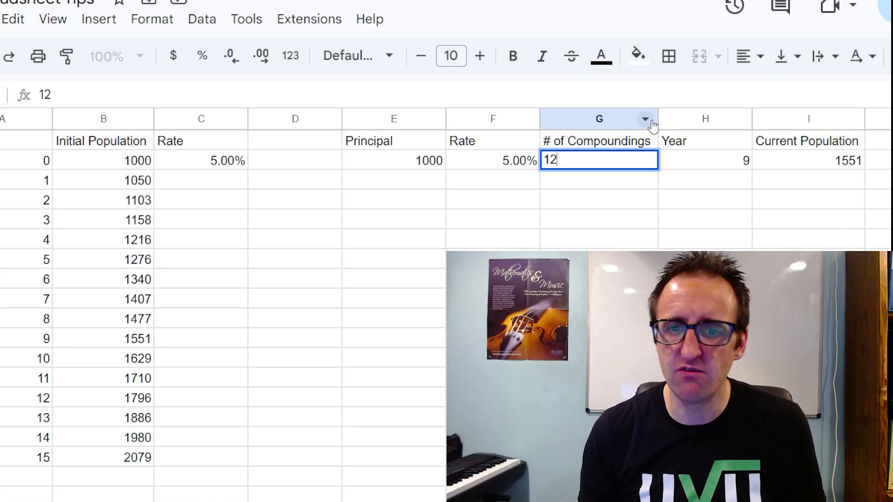
click(670, 161)
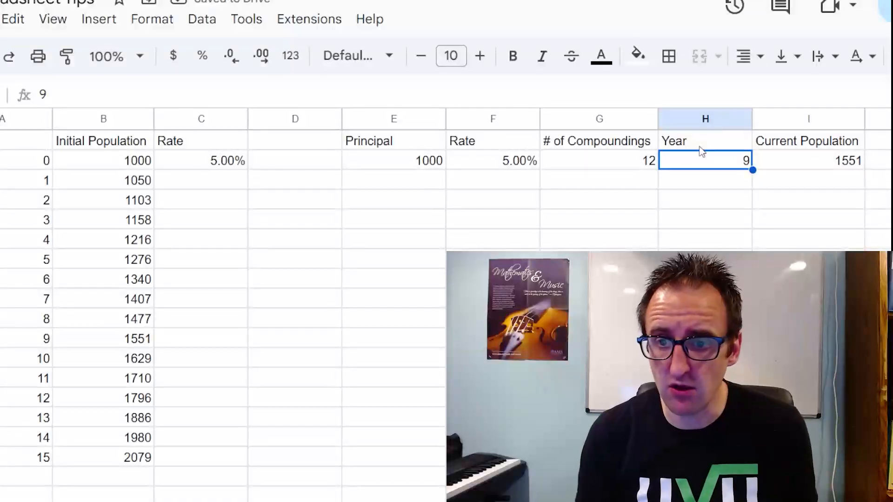
Format the principal in cell E2 as currency and set it to 15000
click(399, 162)
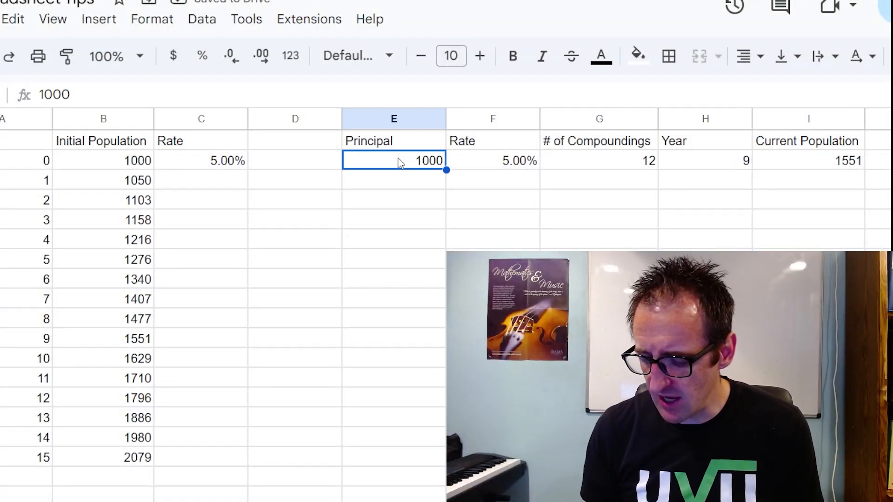
click(173, 57)
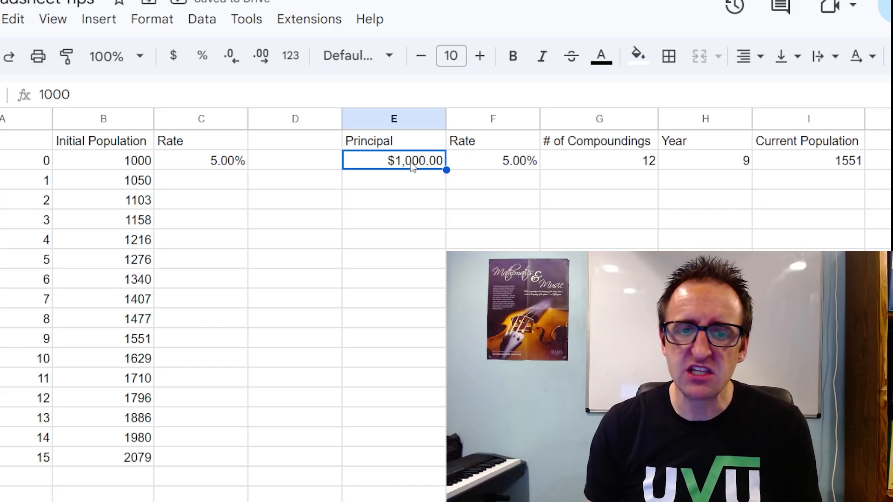
text(15000)
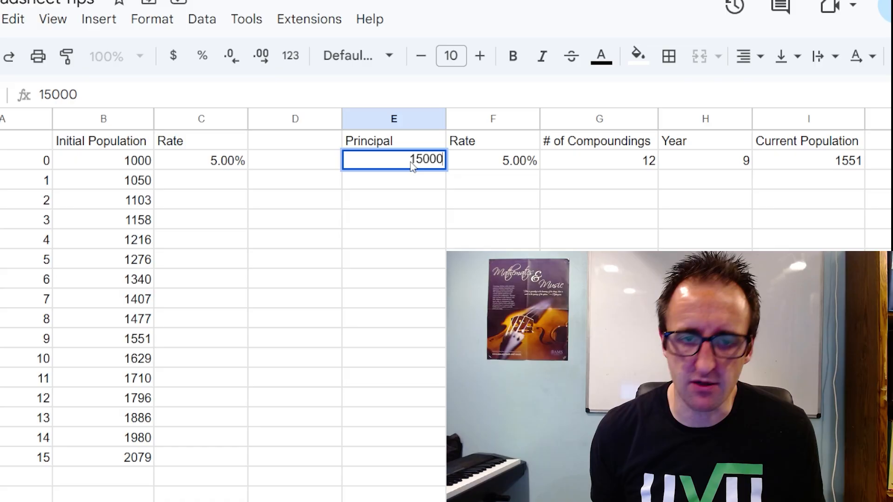
key(Tab)
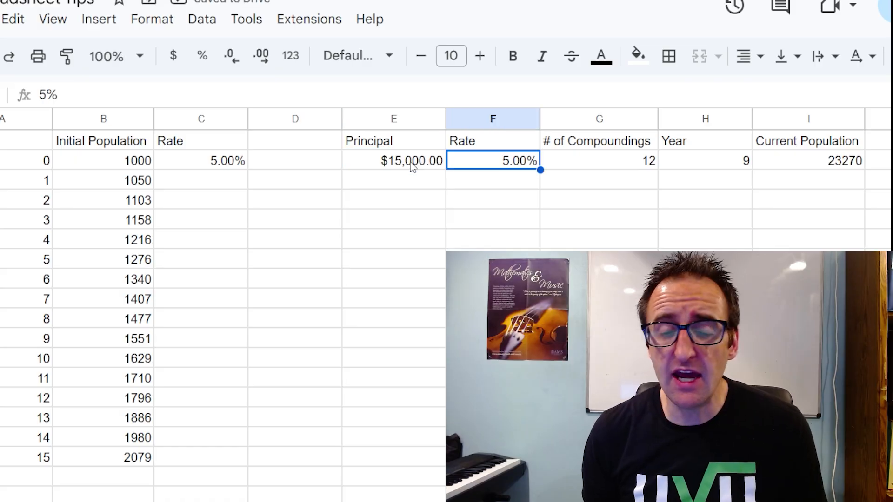
Edit the formula in cell I2 to divide the rate by the number of compoundings, making the base (1+F2/G2)
click(633, 162)
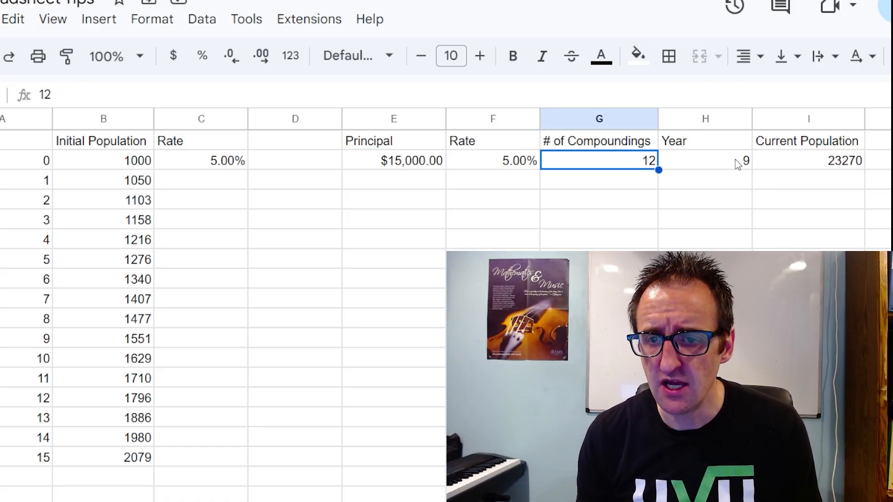
click(768, 162)
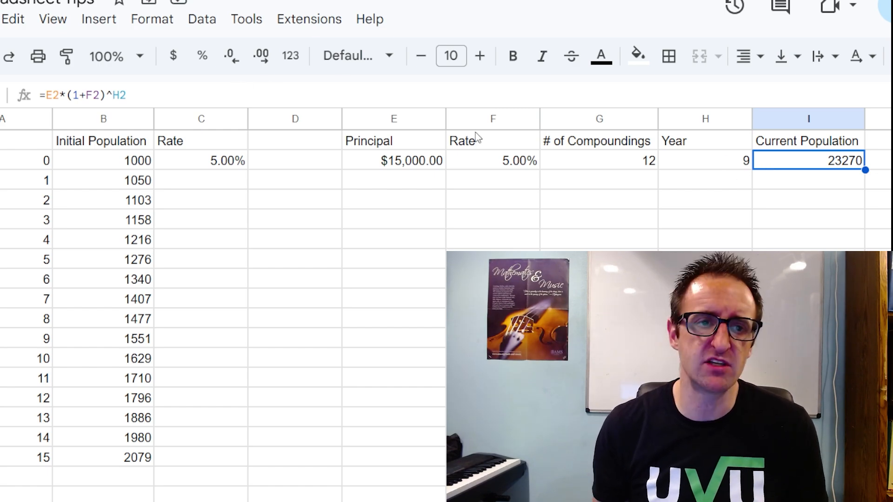
click(146, 97)
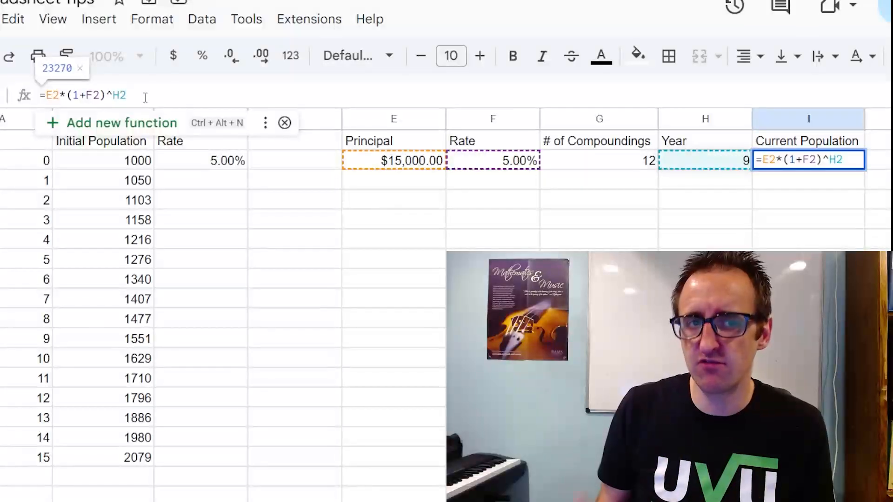
click(48, 94)
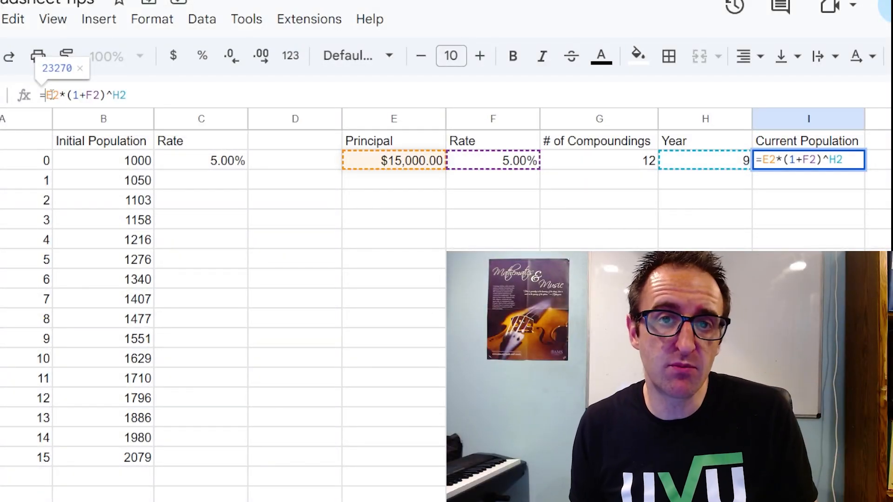
click(63, 95)
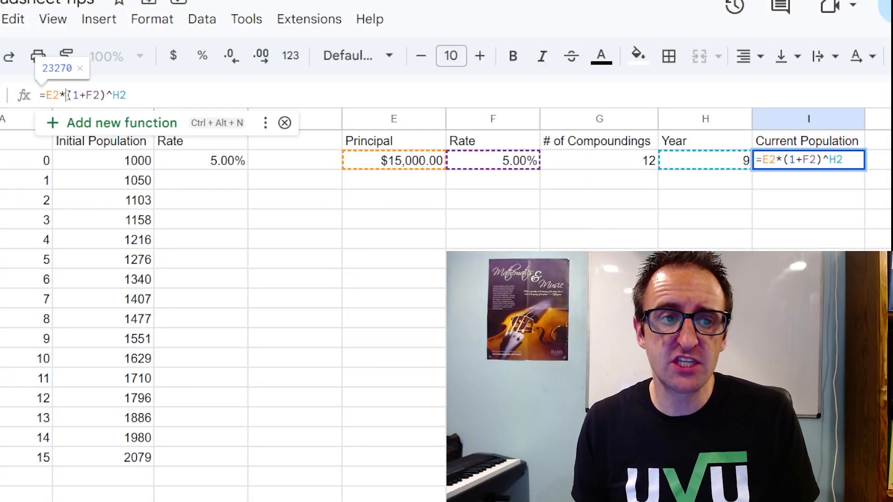
drag(107, 95, 69, 95)
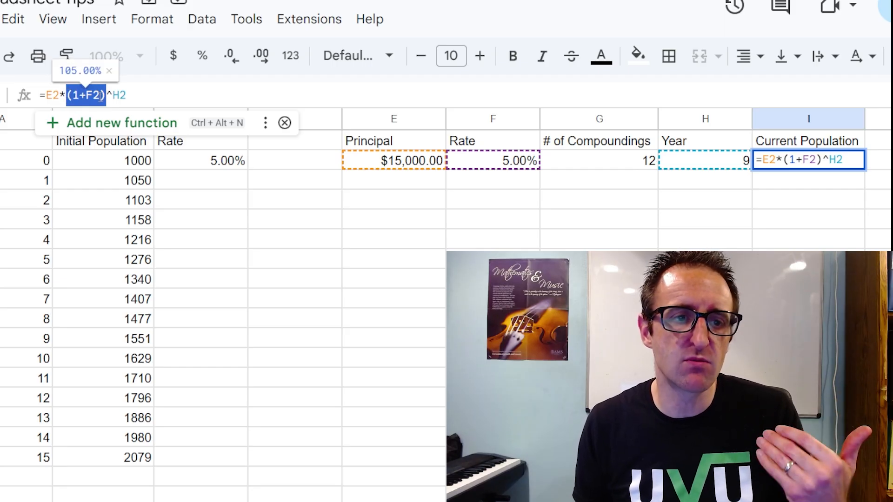
click(100, 95)
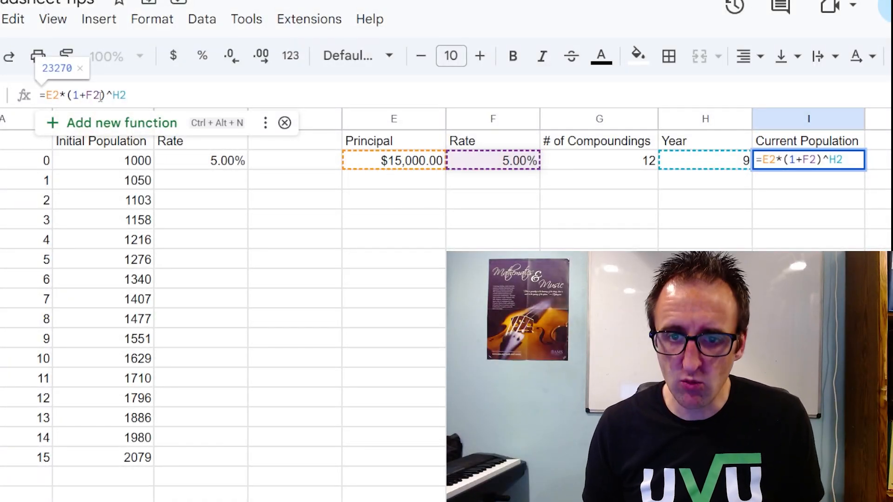
text(/)
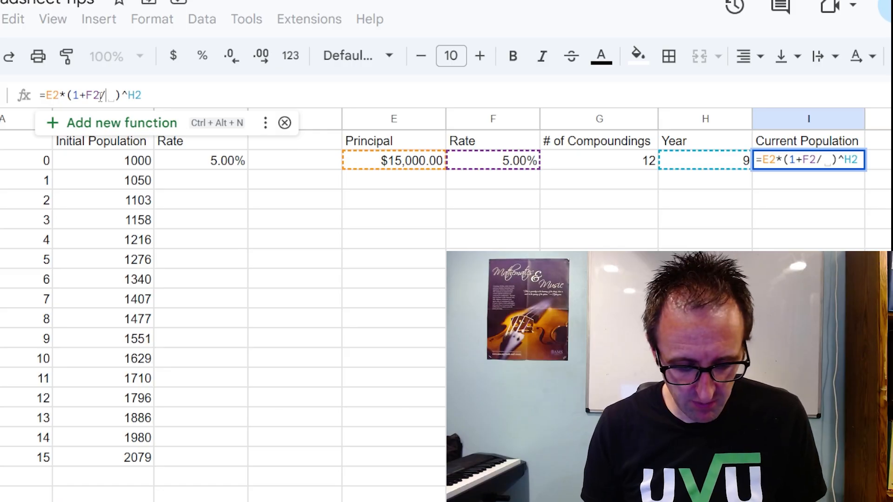
text(G2)
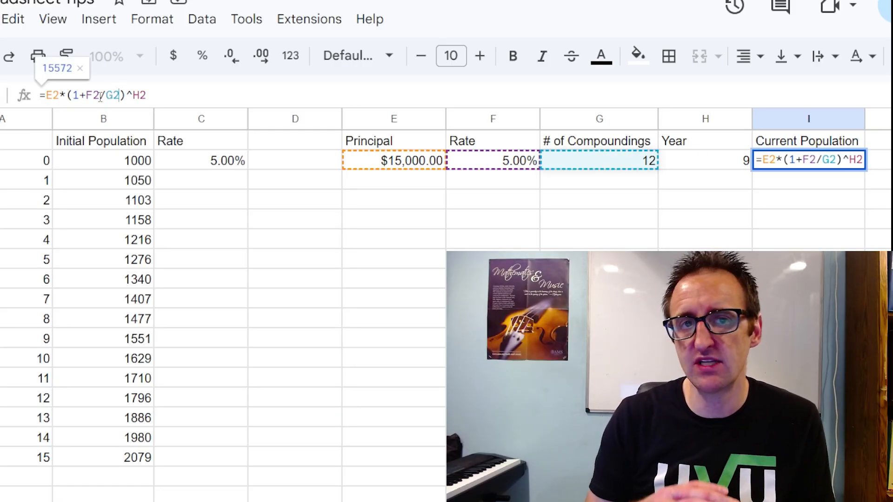
Change the exponent in cell I2's formula to the years times the compoundings, completing =E2*(1+F2/G2)^(H2*G2)
key(Left)
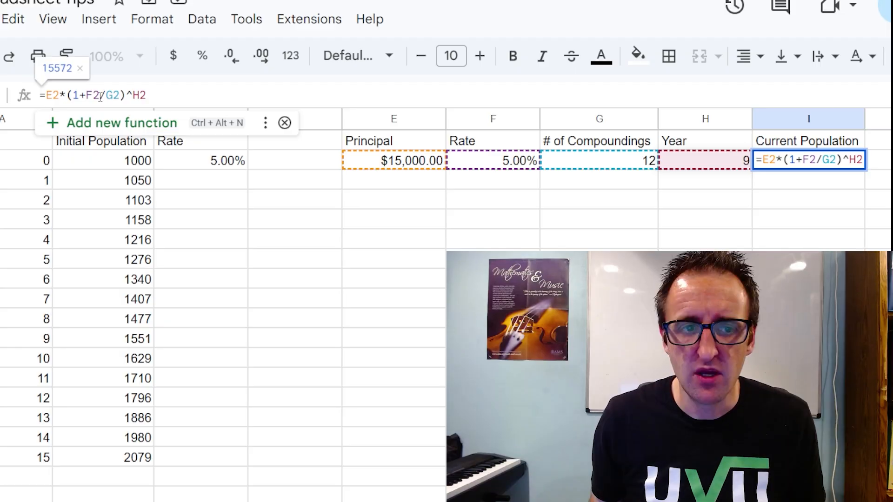
key(Left)
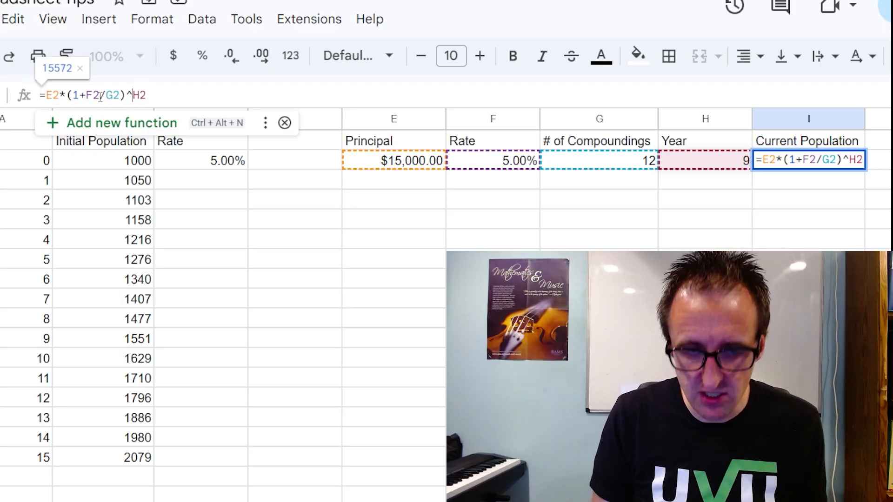
text((H2)
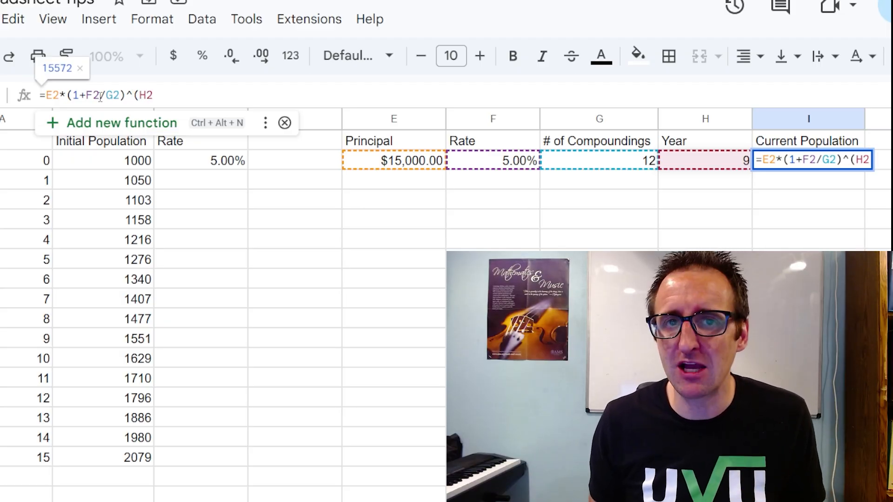
text(*G2))
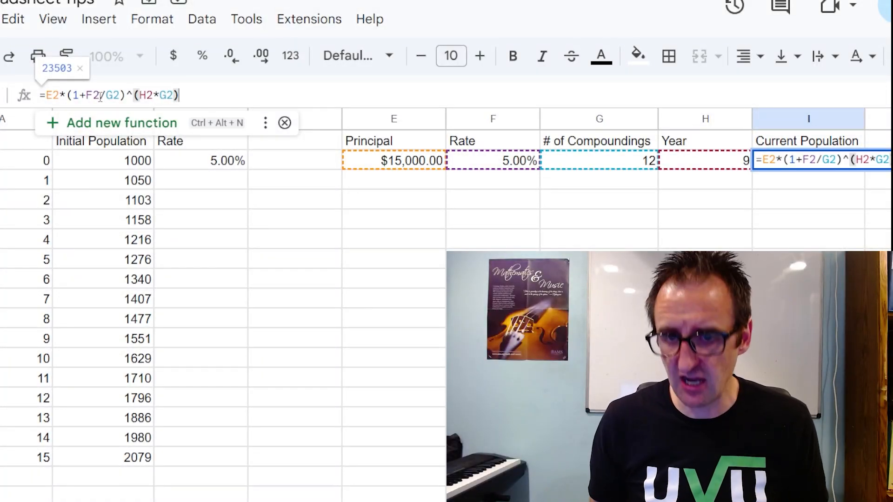
key(Return)
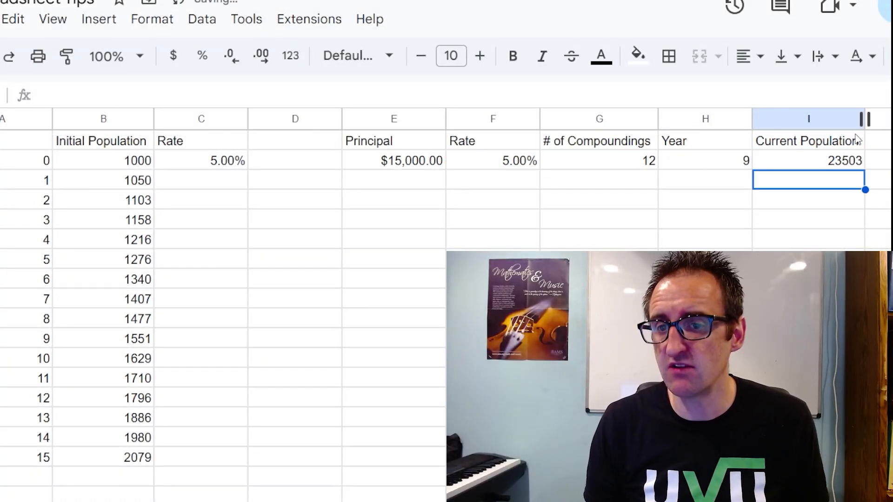
click(821, 161)
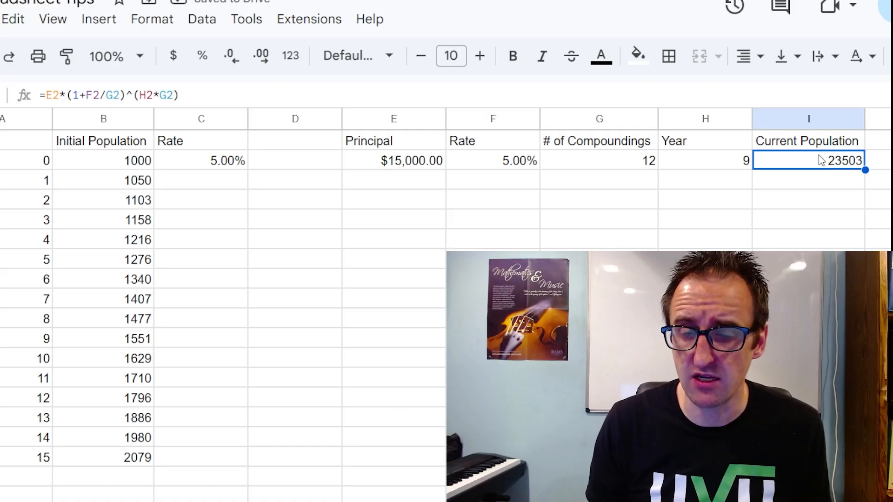
Set the year in cell H2 to 15 and the rate in cell F2 to 3.5%
click(697, 163)
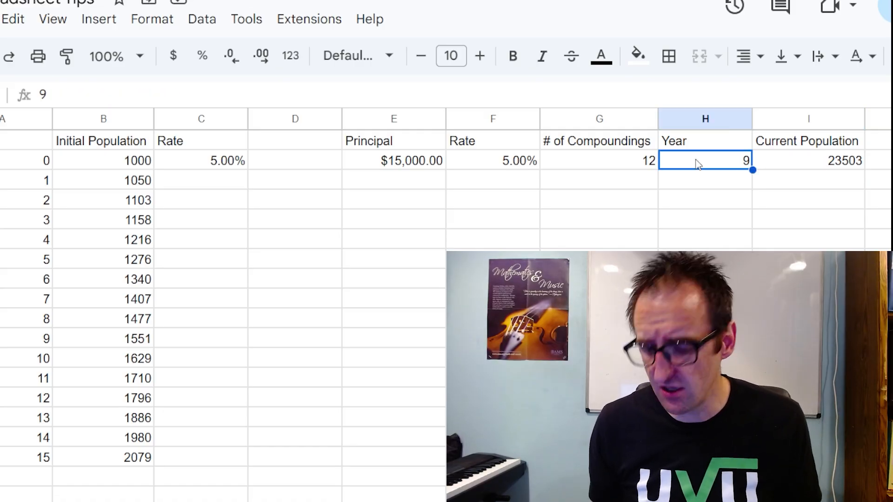
text(15)
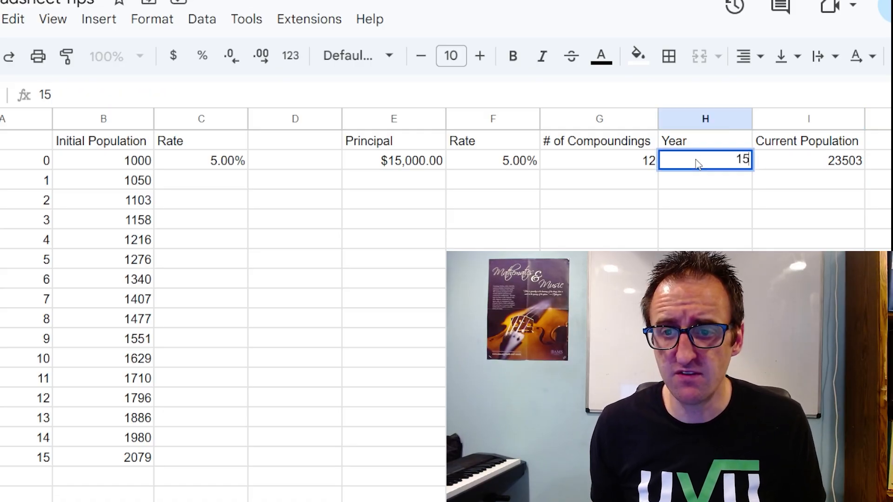
key(Return)
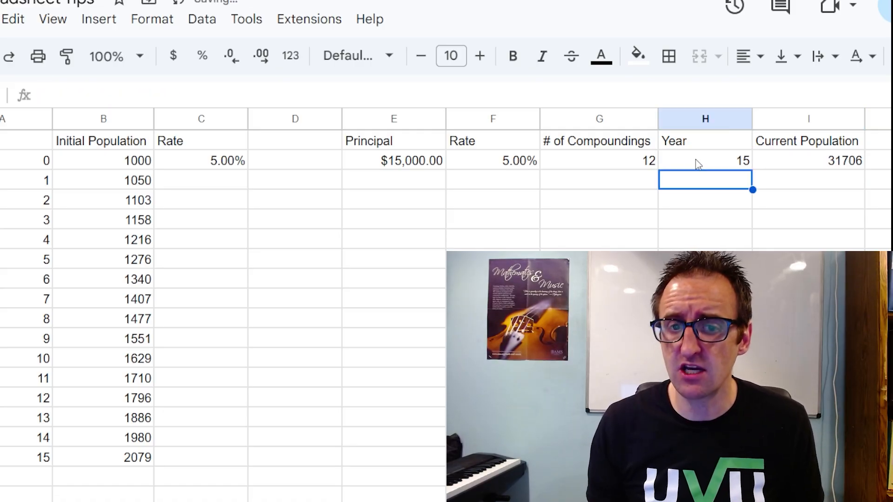
click(493, 171)
text(3.5%)
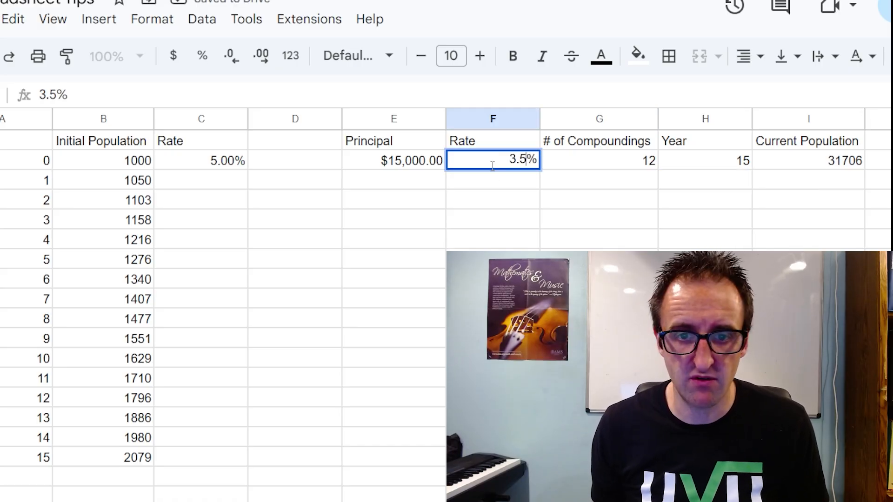
key(Return)
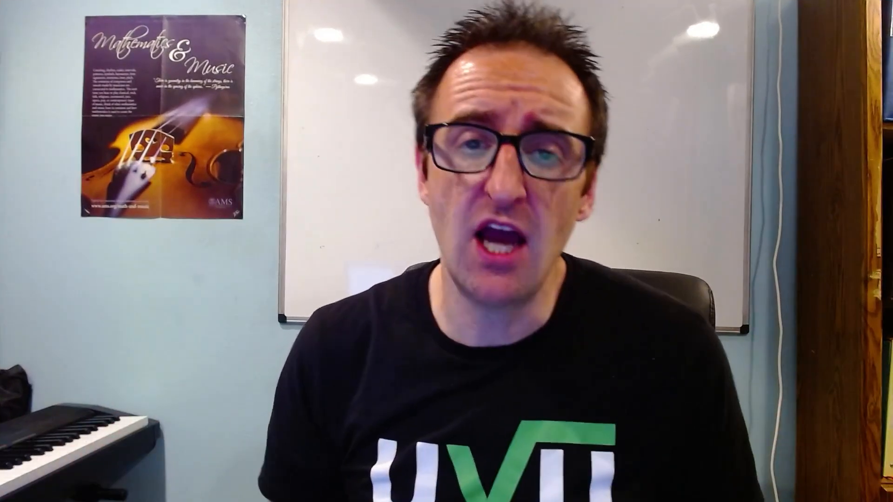